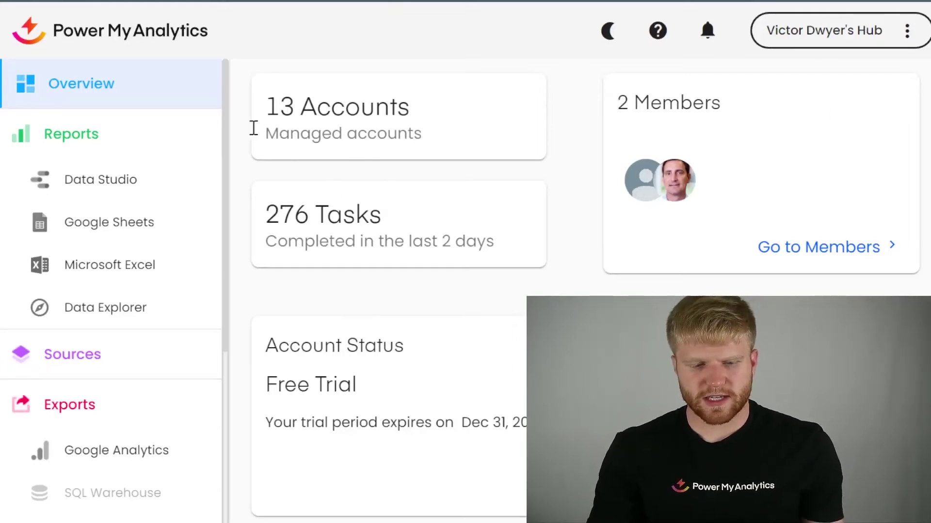
- Go to the Google Sheets reports page and review the list of connected data sources
{"action": "left_click", "coordinate": [156, 227]}
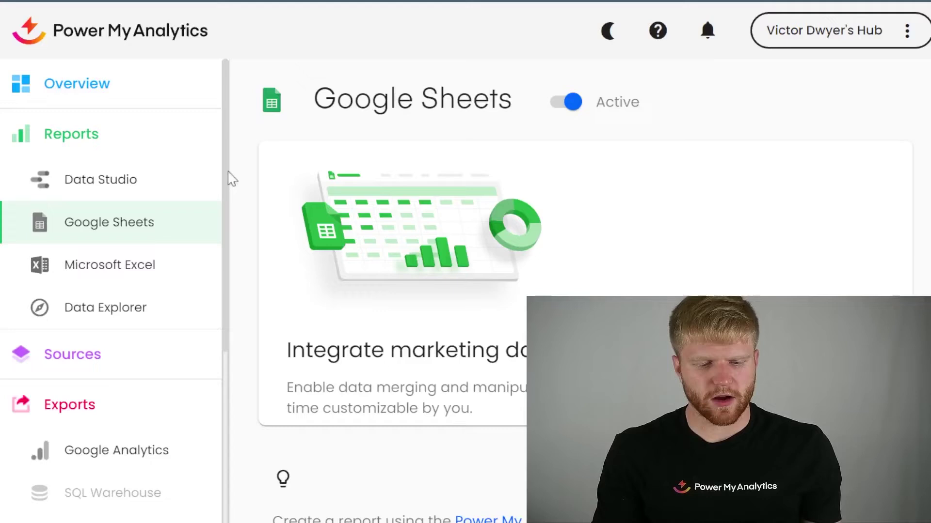
{"action": "left_click", "coordinate": [133, 358]}
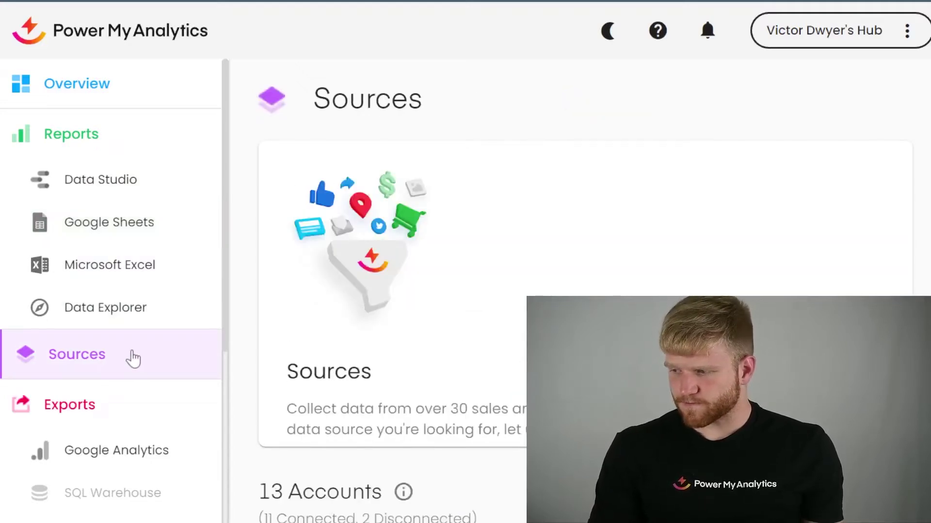
{"action": "scroll", "coordinate": [592, 231], "scroll_direction": "down", "scroll_amount": 4}
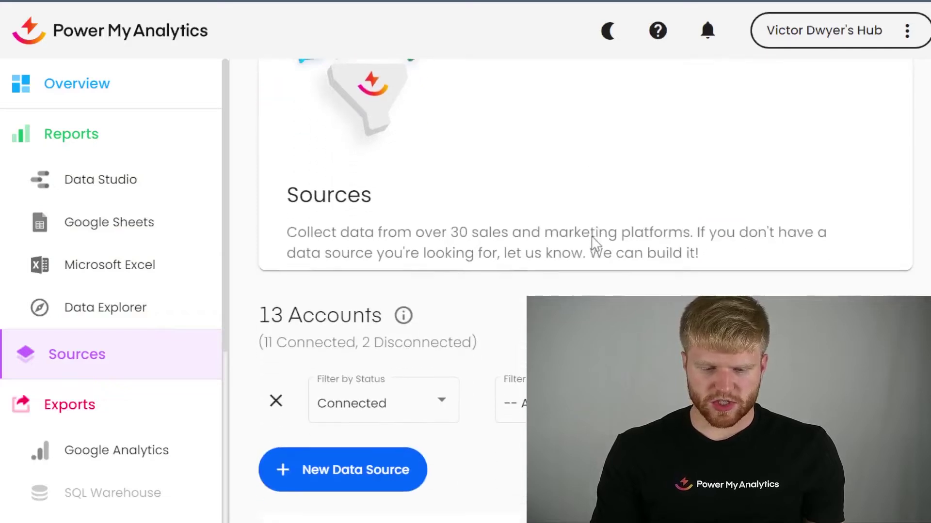
{"action": "scroll", "coordinate": [401, 278], "scroll_direction": "down", "scroll_amount": 2}
{"action": "scroll", "coordinate": [368, 330], "scroll_direction": "up", "scroll_amount": 2}
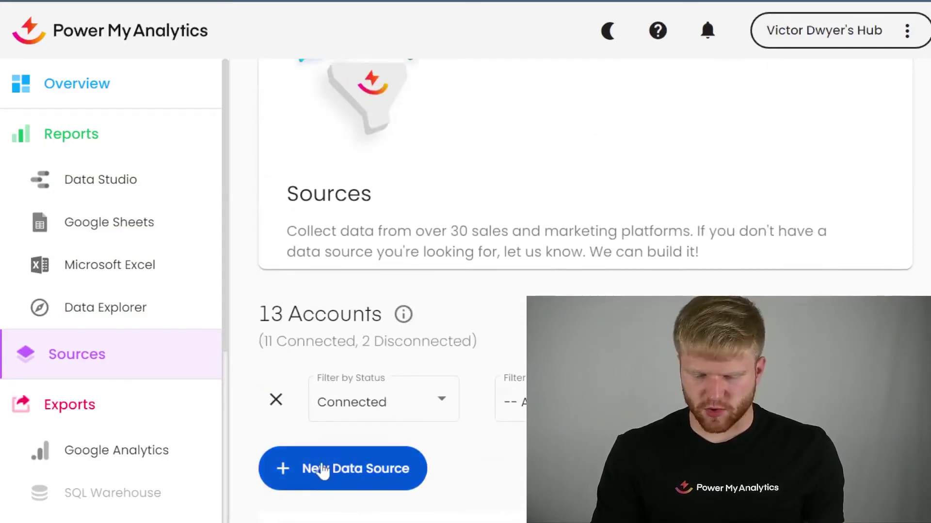
- Add a new data source and pick the Microsoft Advertising provider tile
{"action": "left_click", "coordinate": [347, 485]}
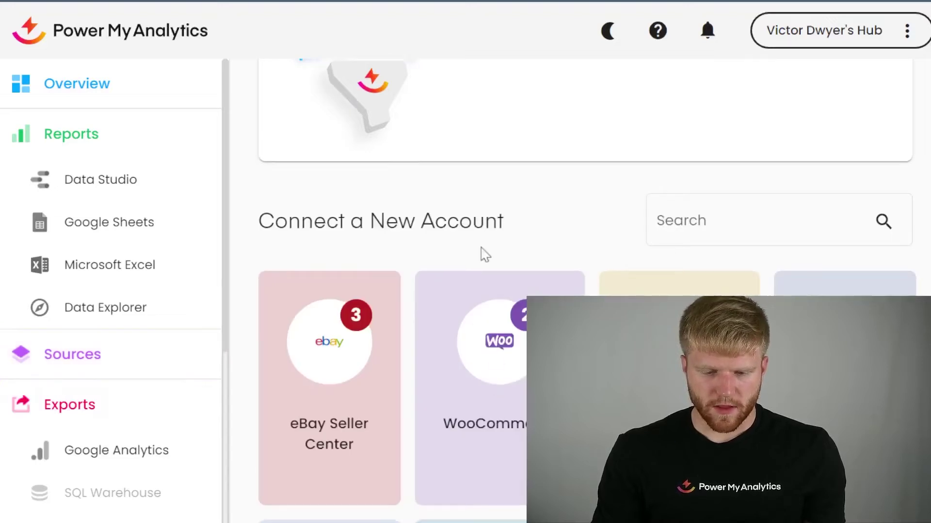
{"action": "scroll", "coordinate": [485, 254], "scroll_direction": "down", "scroll_amount": 5}
{"action": "scroll", "coordinate": [522, 322], "scroll_direction": "up", "scroll_amount": 2}
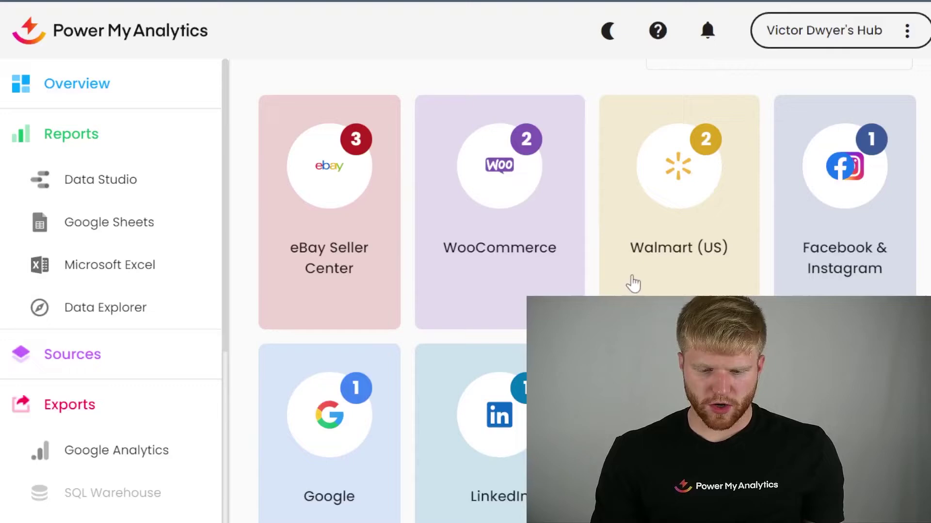
{"action": "scroll", "coordinate": [631, 283], "scroll_direction": "down", "scroll_amount": 3}
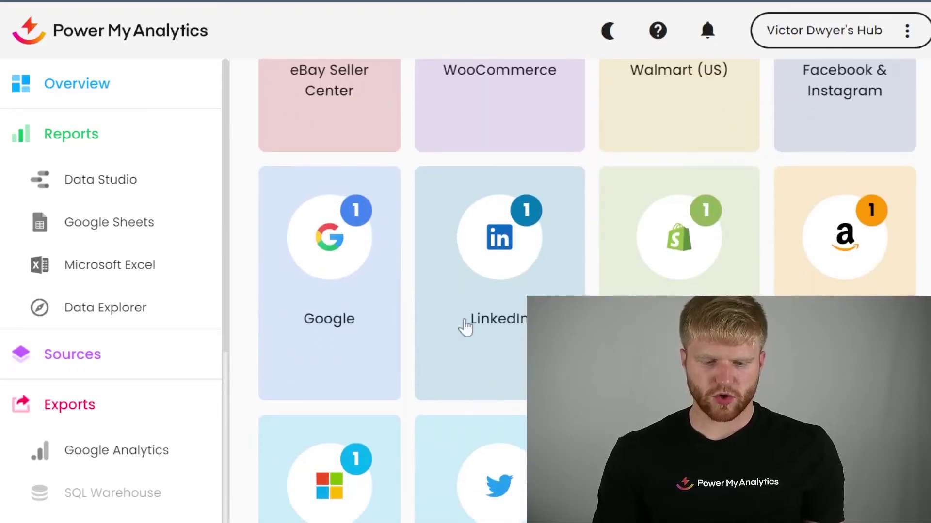
{"action": "scroll", "coordinate": [465, 328], "scroll_direction": "down", "scroll_amount": 3}
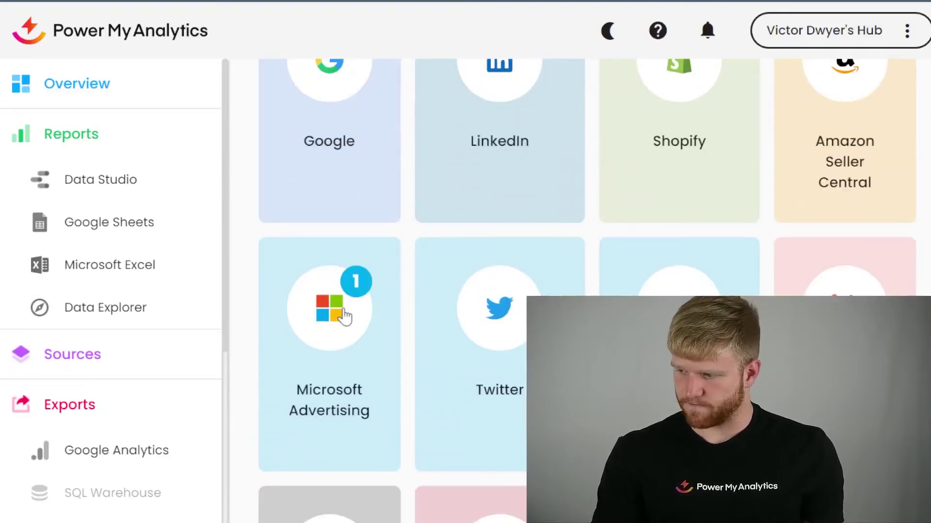
{"action": "left_click", "coordinate": [346, 314]}
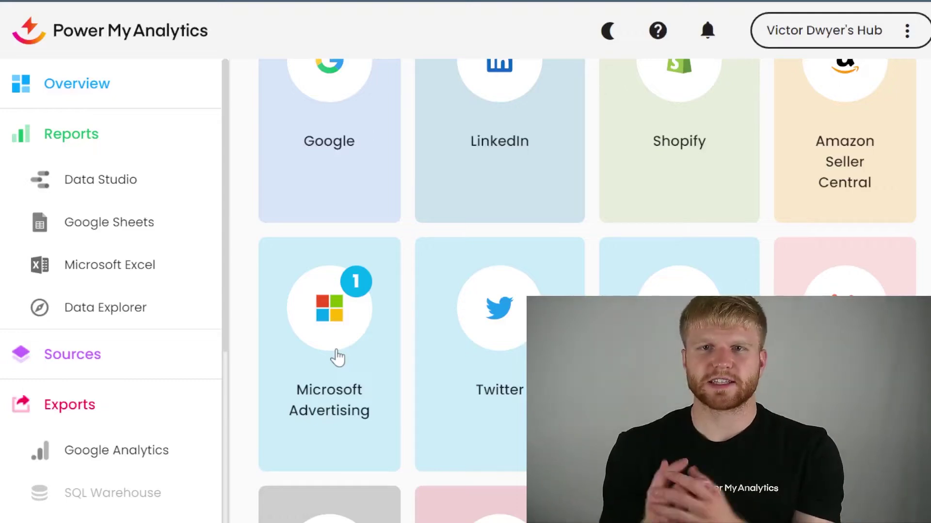
{"action": "scroll", "coordinate": [338, 357], "scroll_direction": "up", "scroll_amount": 12}
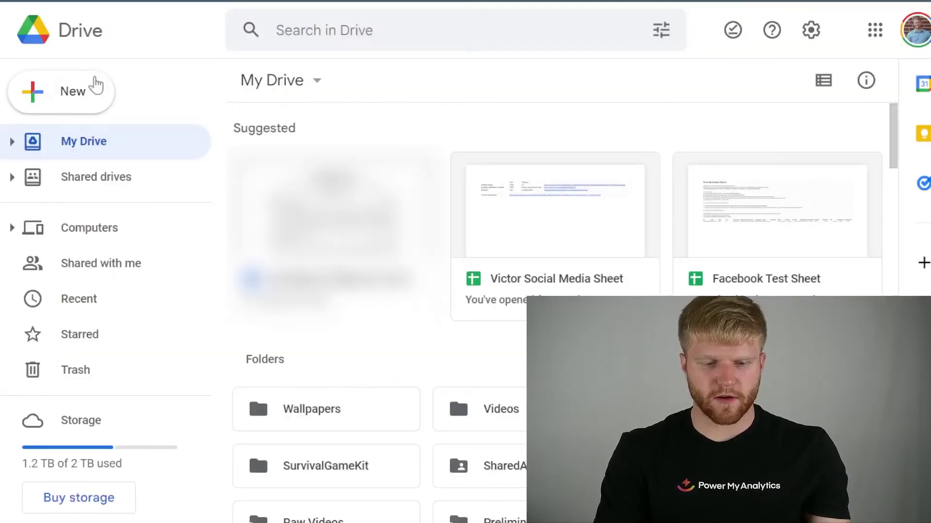
- Make a new blank Google Sheets file from Drive's New menu
{"action": "left_click", "coordinate": [78, 96]}
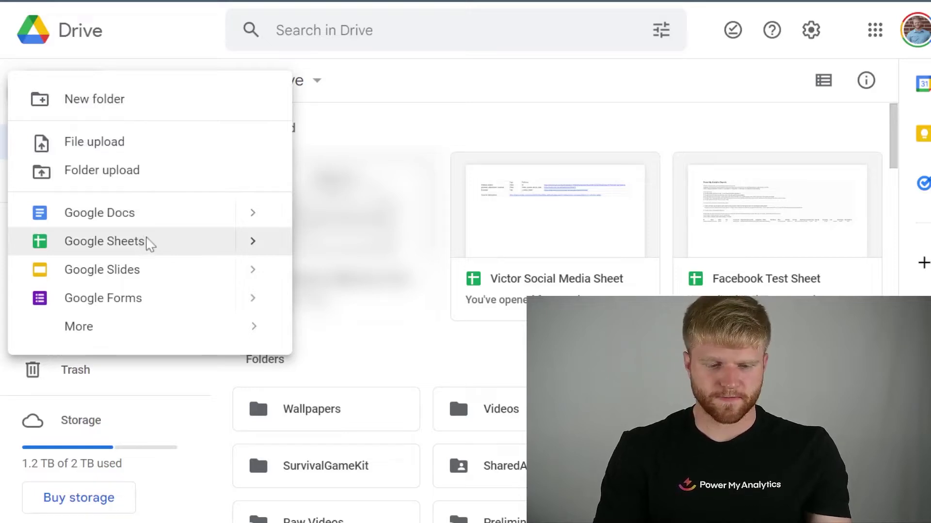
{"action": "left_click", "coordinate": [162, 243]}
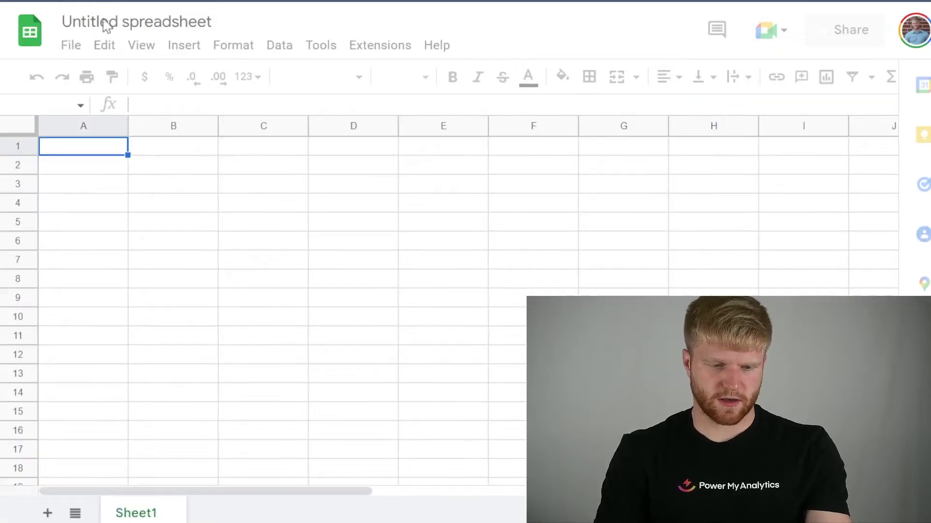
- Rename the spreadsheet to 'Microsoft Ads Test Sheet'
{"action": "left_click", "coordinate": [152, 22]}
{"action": "type", "text": "V"}
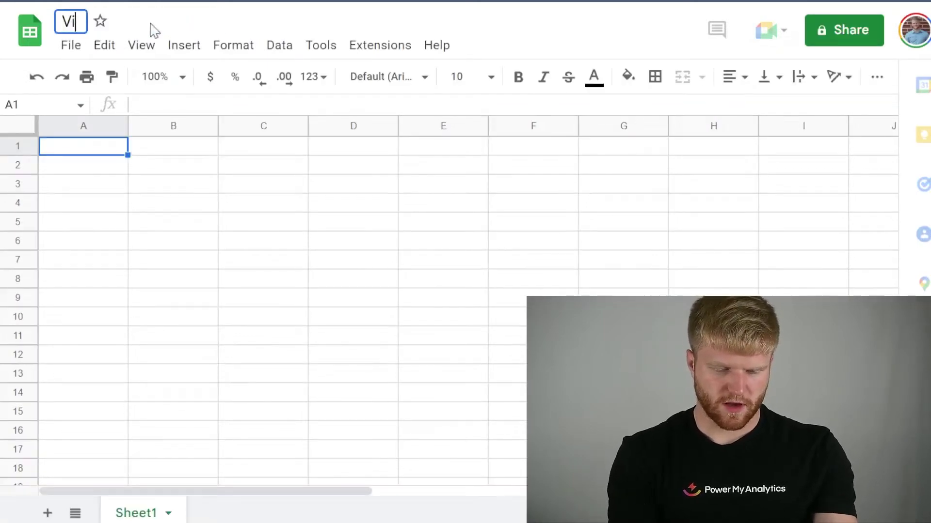
{"action": "key", "text": "BackSpace"}
{"action": "type", "text": "M"}
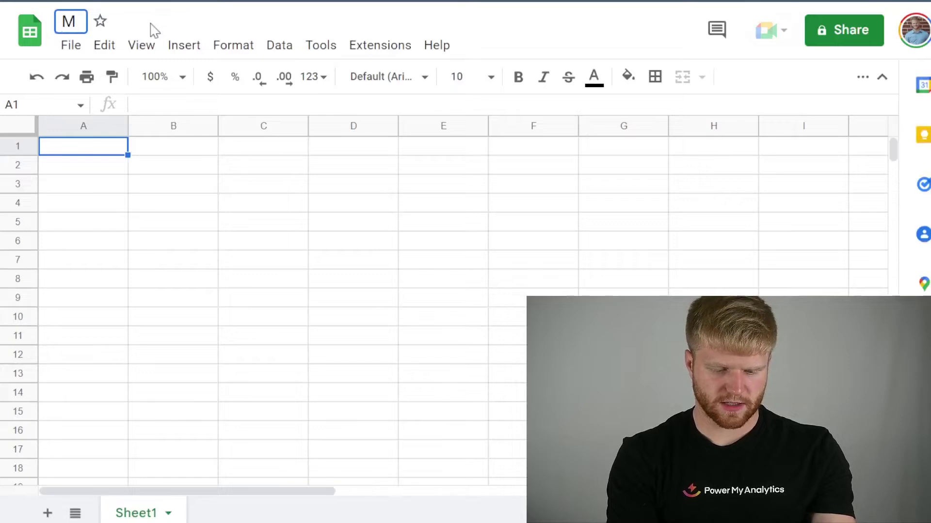
{"action": "type", "text": "icrosoft "}
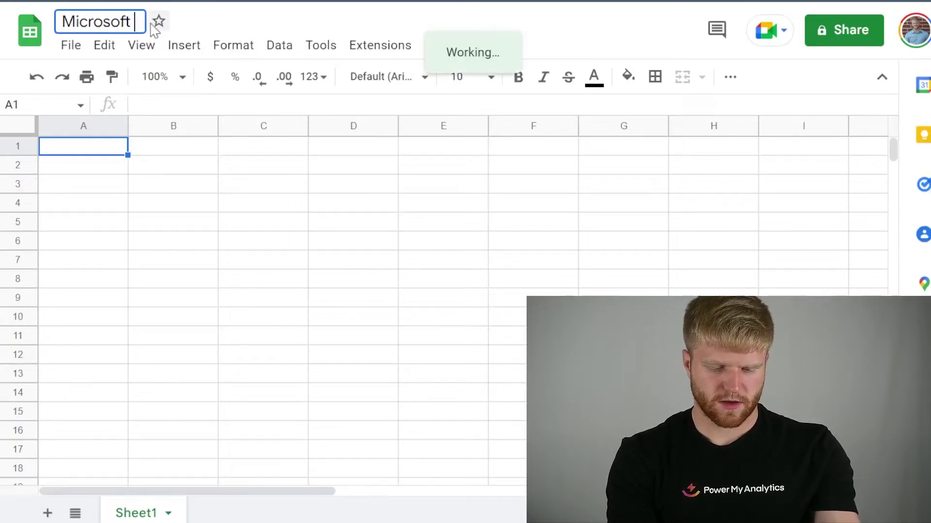
{"action": "type", "text": "Ads Test Sheet"}
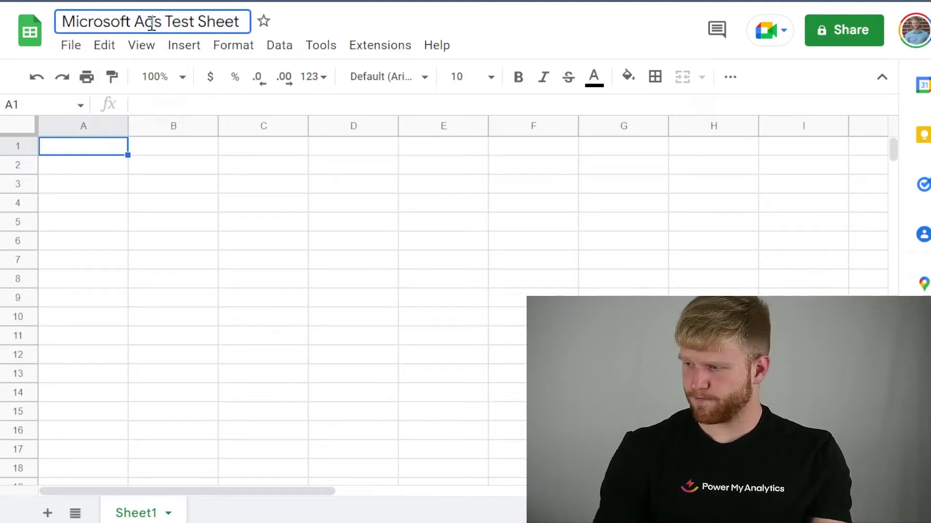
{"action": "left_click", "coordinate": [124, 153]}
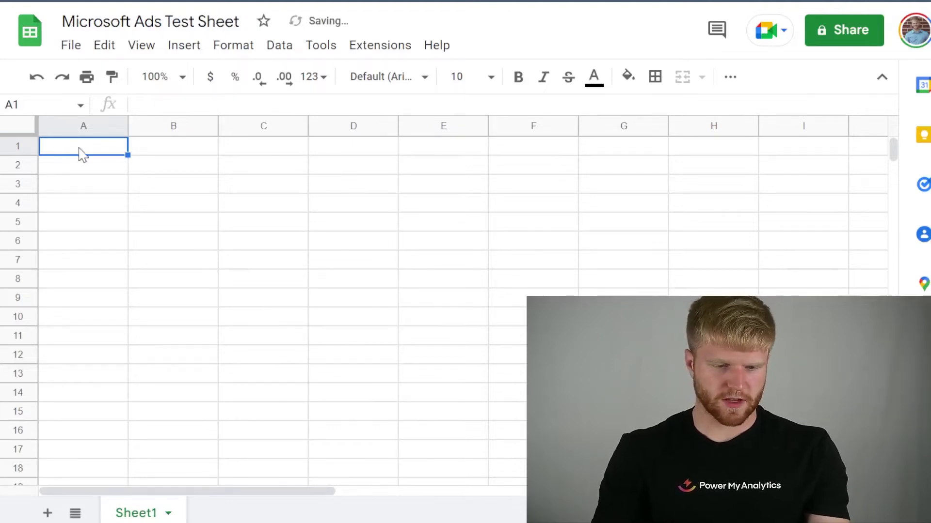
- Search the add-on marketplace for Power My Analytics to confirm it's installed, then close it
{"action": "left_click", "coordinate": [385, 46]}
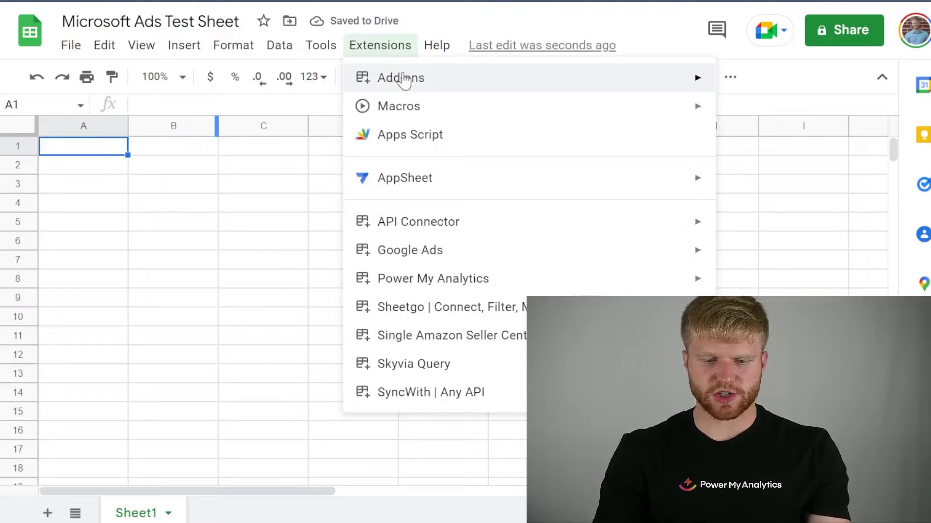
{"action": "mouse_move", "coordinate": [405, 83]}
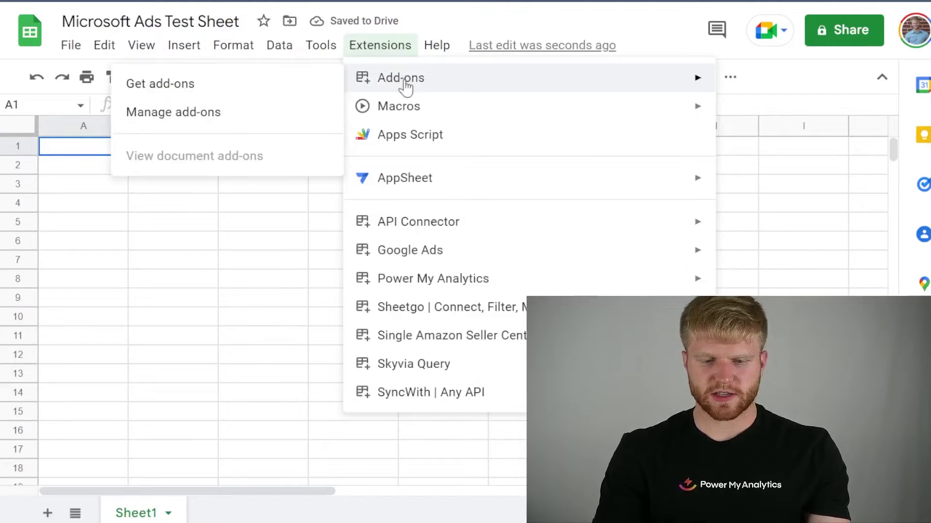
{"action": "left_click", "coordinate": [271, 90]}
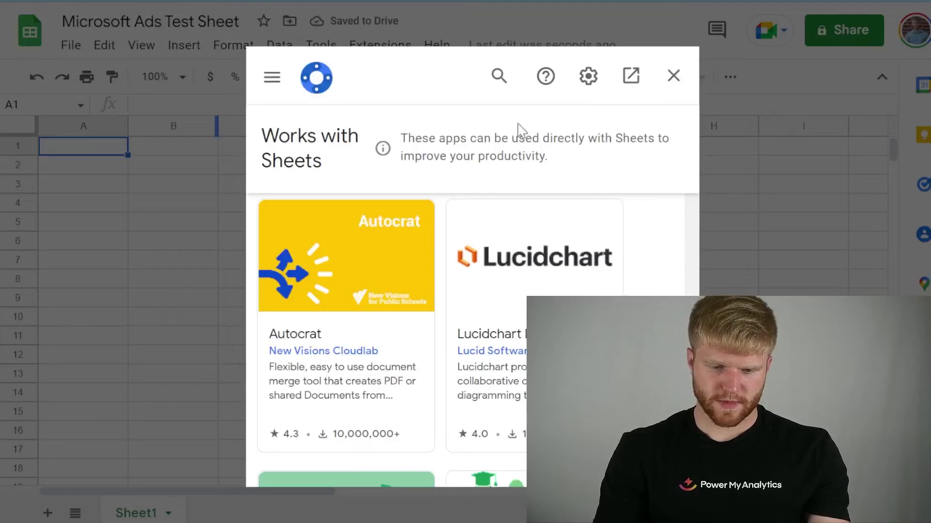
{"action": "scroll", "coordinate": [550, 202], "scroll_direction": "down", "scroll_amount": 3}
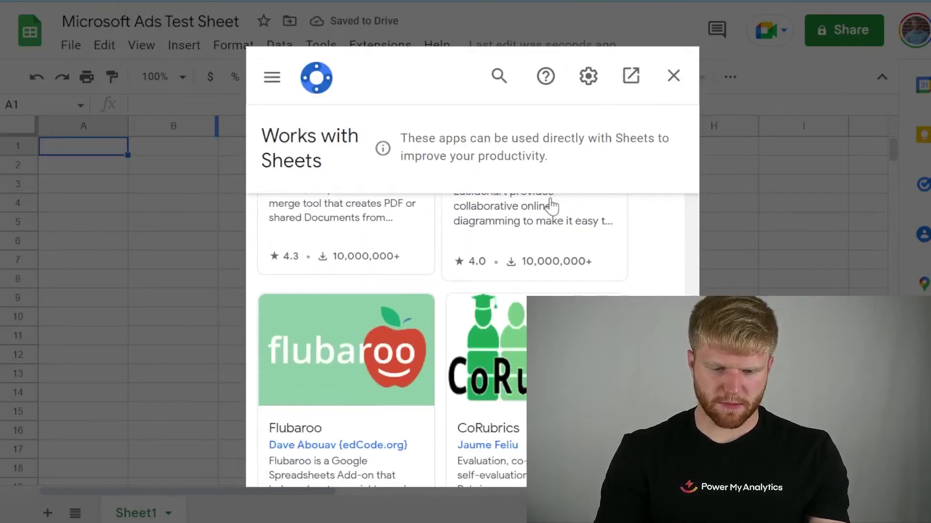
{"action": "scroll", "coordinate": [557, 121], "scroll_direction": "up", "scroll_amount": 3}
{"action": "left_click", "coordinate": [502, 80]}
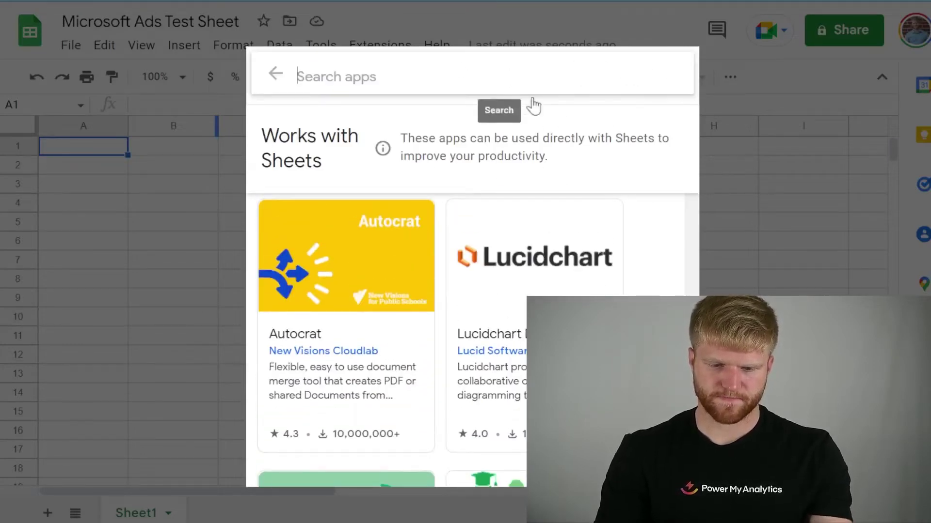
{"action": "type", "text": "power "}
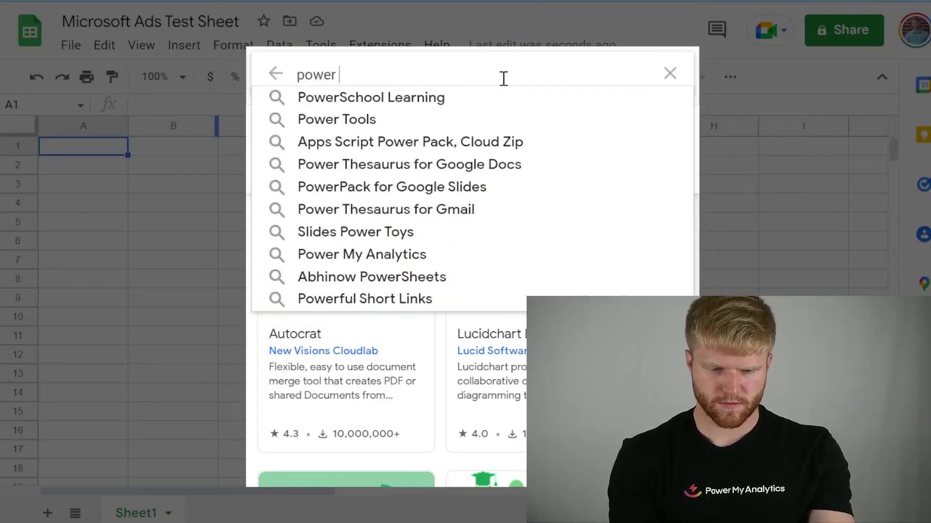
{"action": "type", "text": "my"}
{"action": "left_click", "coordinate": [501, 100]}
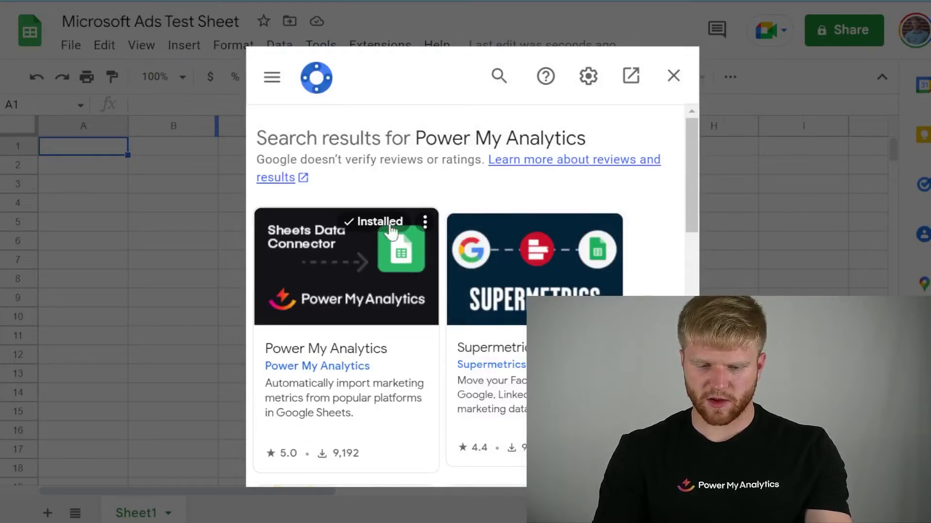
{"action": "left_click", "coordinate": [671, 76]}
- Log in through Extensions > Power My Analytics > Log In, then return and reload the sheet with F5
{"action": "left_click", "coordinate": [392, 49]}
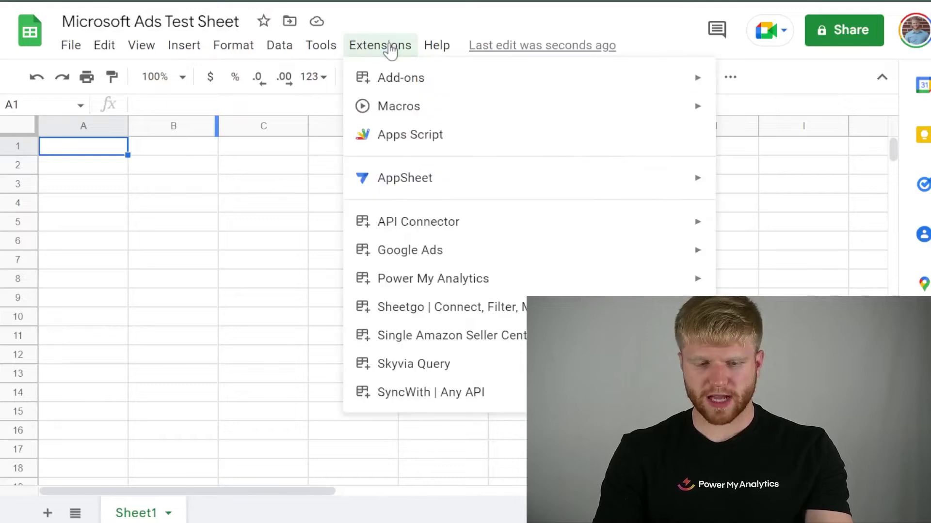
{"action": "mouse_move", "coordinate": [485, 279]}
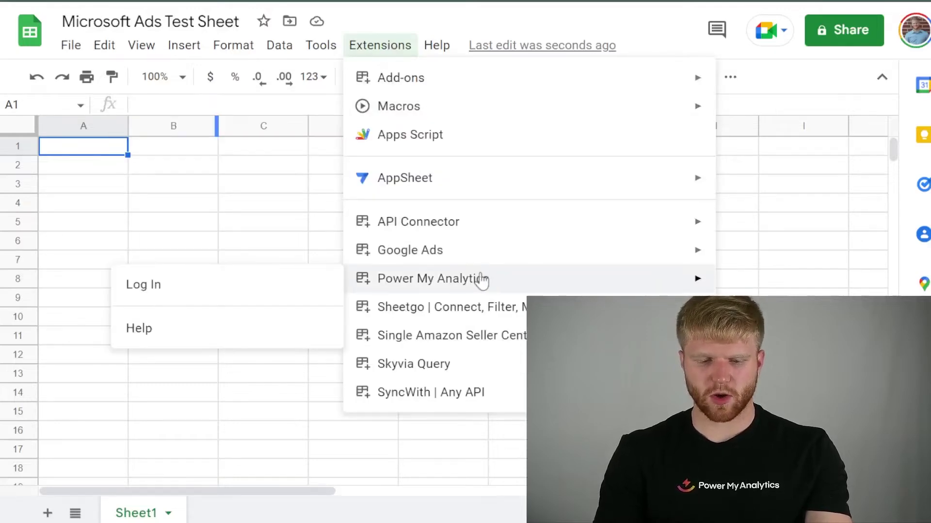
{"action": "left_click", "coordinate": [300, 293]}
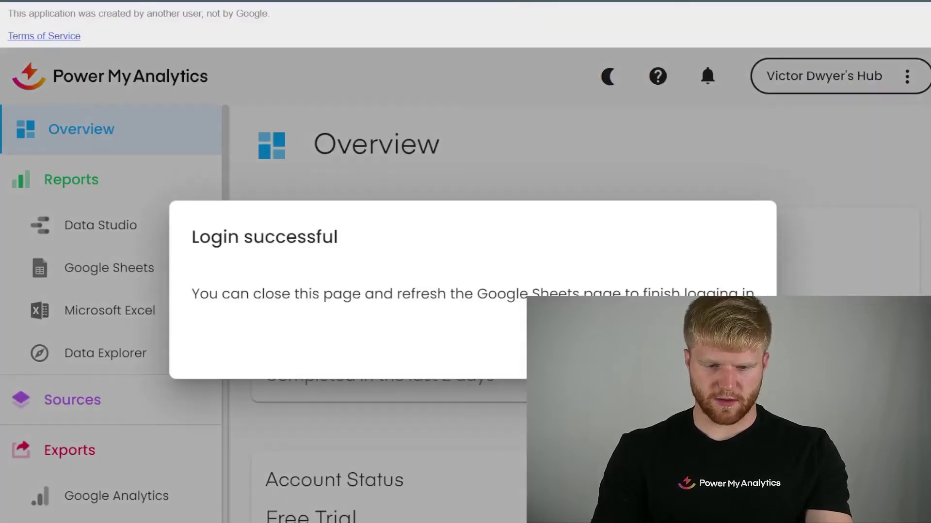
{"action": "left_click", "coordinate": [125, 6]}
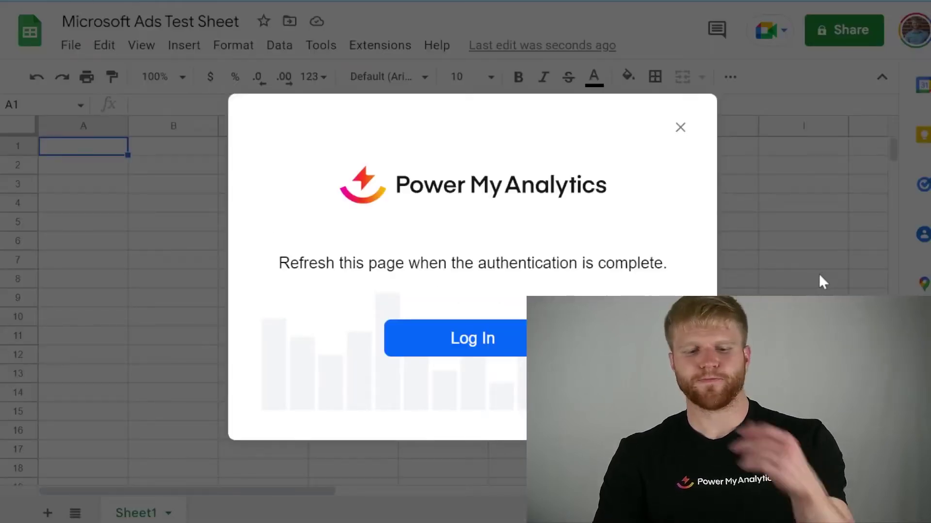
{"action": "key", "text": "F5"}
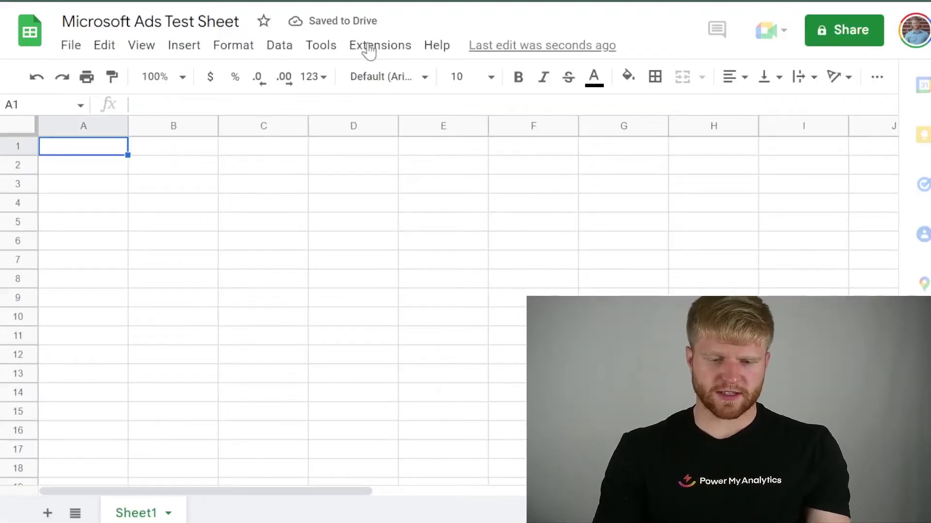
- Open the Power My Analytics sidebar via Extensions > Power My Analytics > Show Sidebar
{"action": "left_click", "coordinate": [368, 49]}
{"action": "mouse_move", "coordinate": [408, 109]}
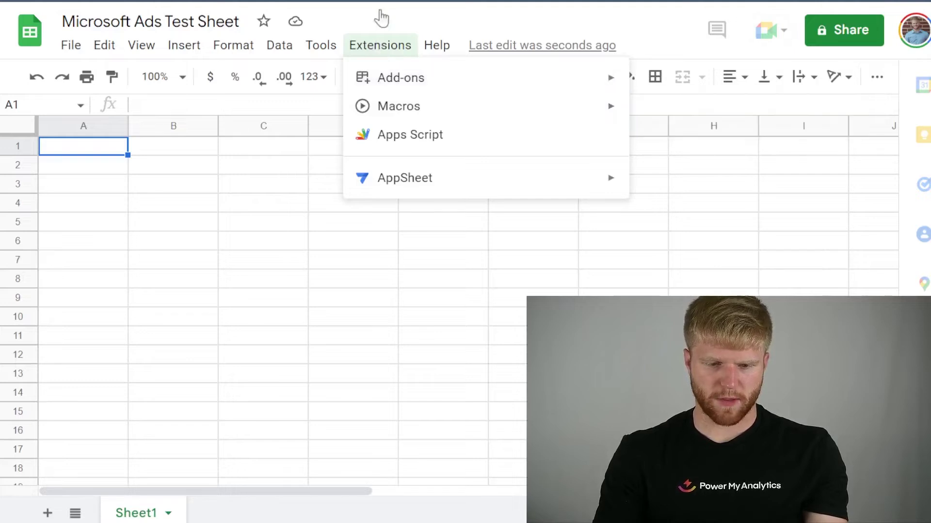
{"action": "left_click", "coordinate": [376, 43]}
{"action": "left_click", "coordinate": [378, 44]}
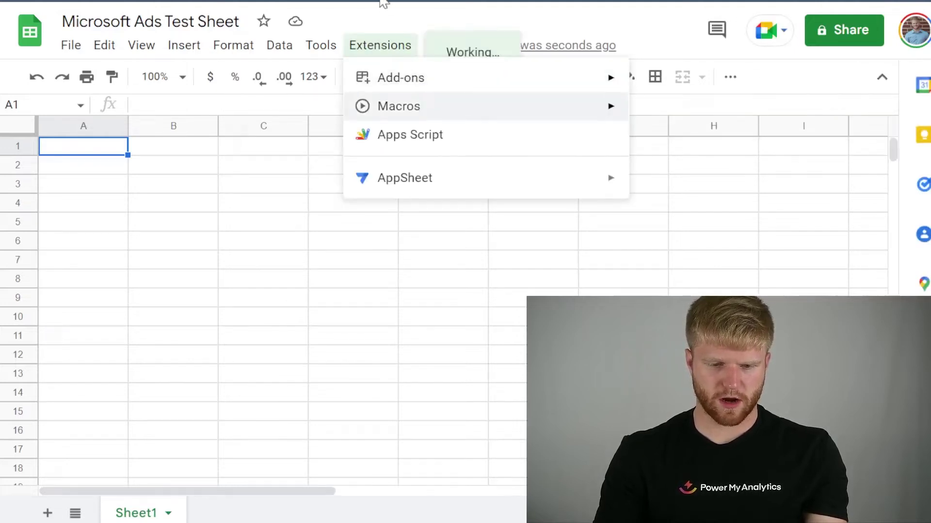
{"action": "left_click", "coordinate": [378, 46]}
{"action": "left_click", "coordinate": [378, 48]}
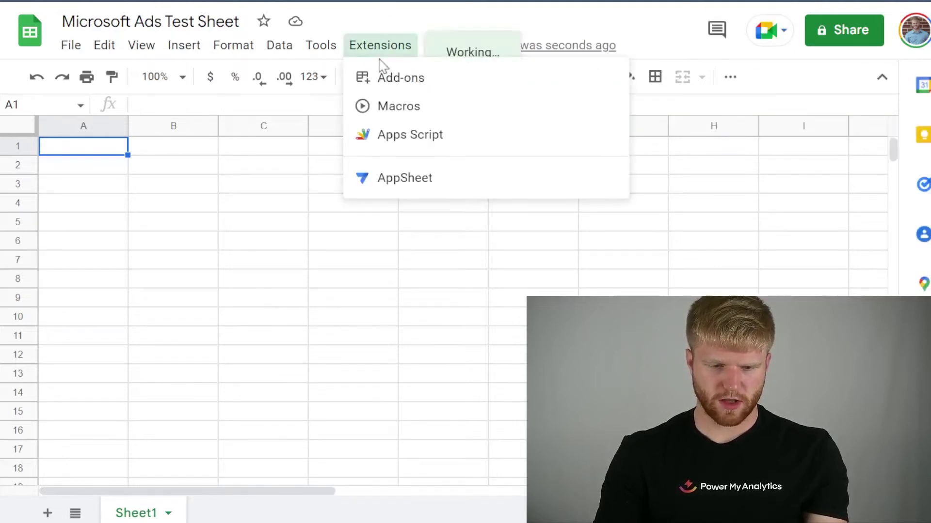
{"action": "mouse_move", "coordinate": [442, 284]}
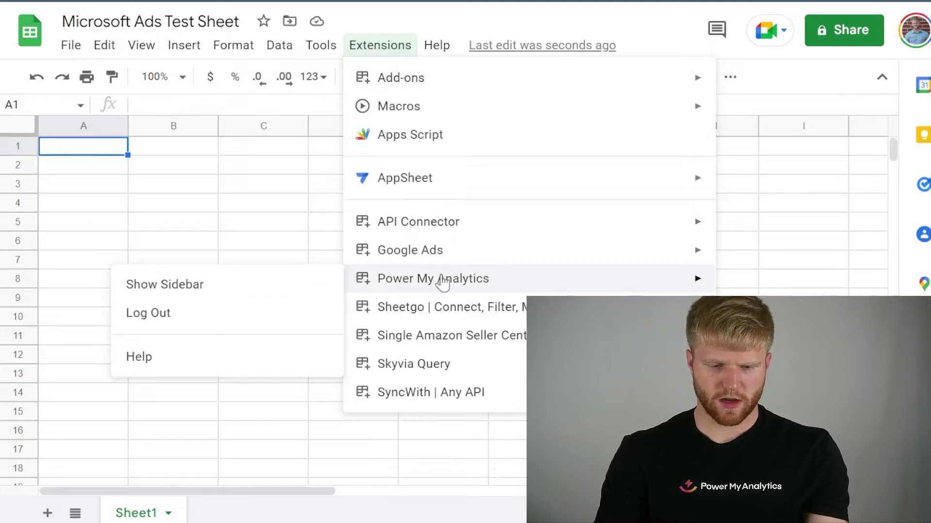
{"action": "left_click", "coordinate": [278, 287]}
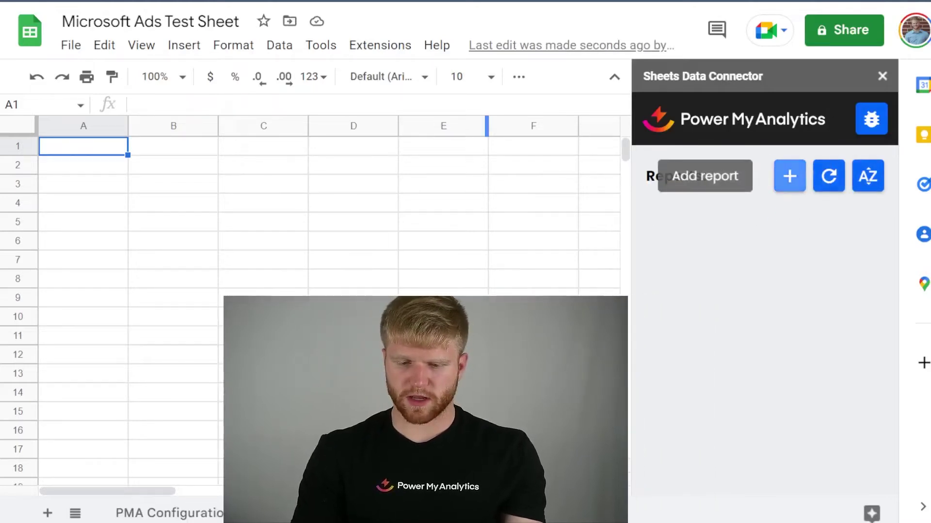
- Add a new report using the Microsoft Advertising connector
{"action": "left_click", "coordinate": [789, 177]}
{"action": "left_click", "coordinate": [753, 224]}
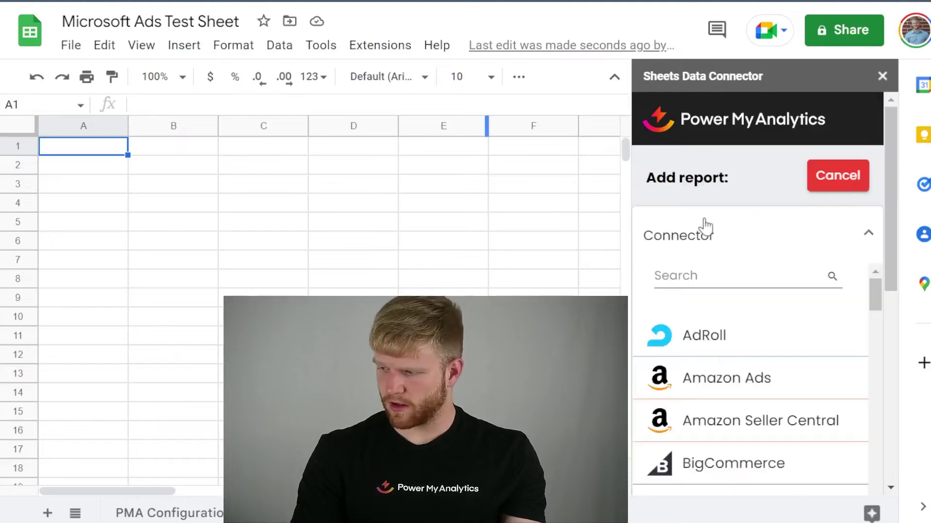
{"action": "left_click", "coordinate": [751, 272]}
{"action": "type", "text": "micro"}
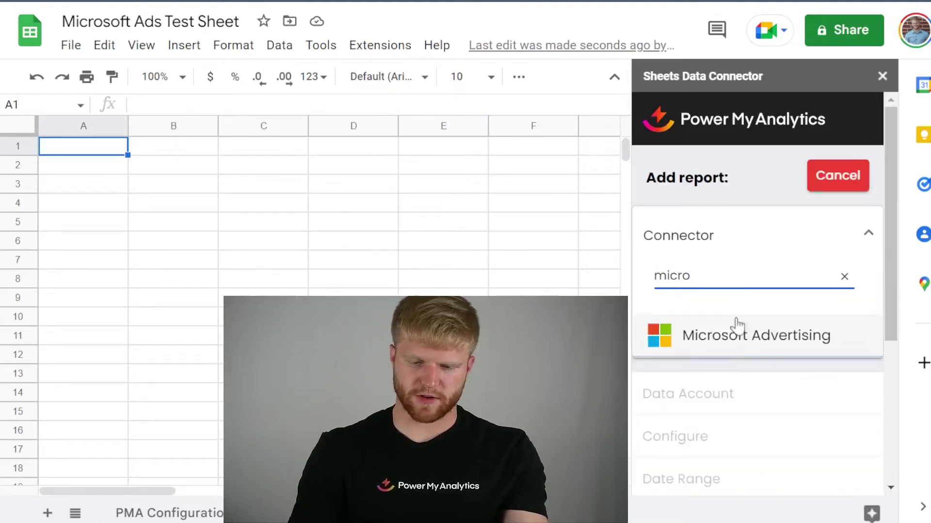
{"action": "left_click", "coordinate": [732, 336]}
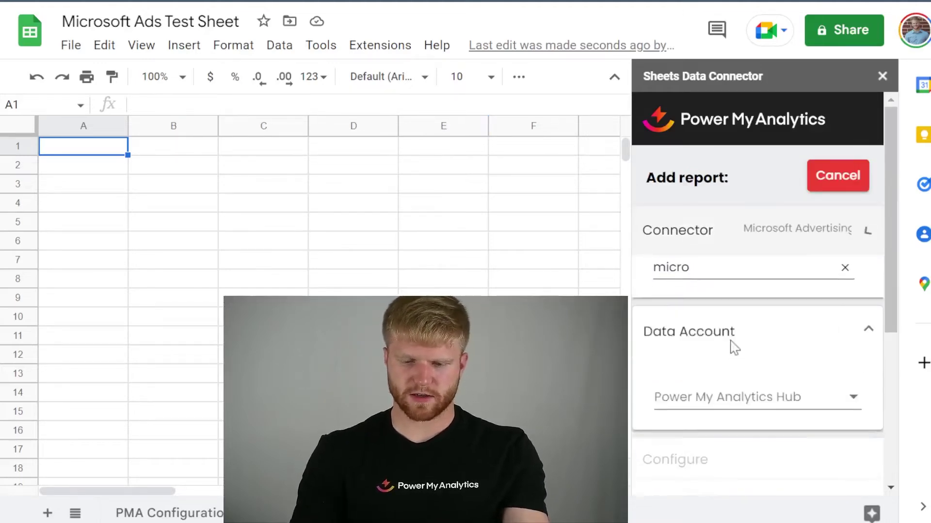
- Select the hub and Greek Internet Market account, include Greek Market, and set the config
{"action": "scroll", "coordinate": [718, 252], "scroll_direction": "down", "scroll_amount": 2}
{"action": "left_click", "coordinate": [734, 274]}
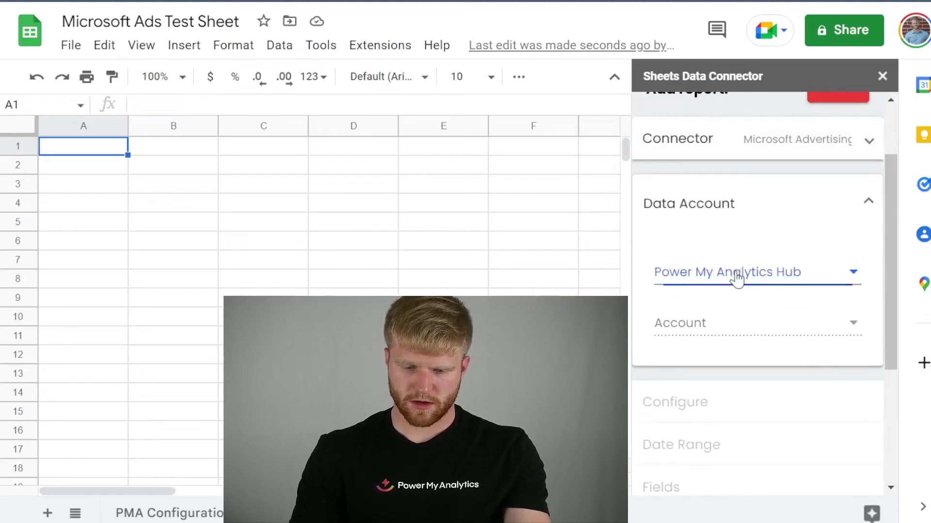
{"action": "left_click", "coordinate": [752, 271]}
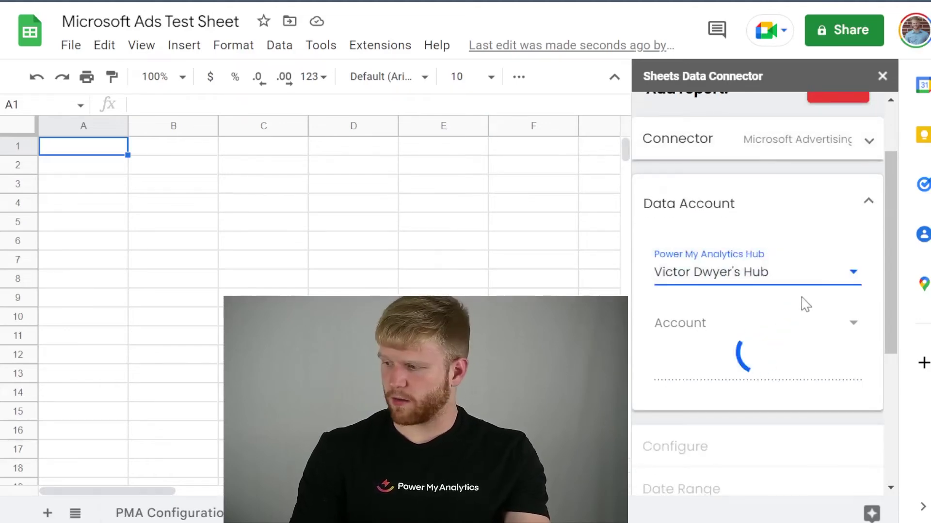
{"action": "left_click", "coordinate": [779, 334]}
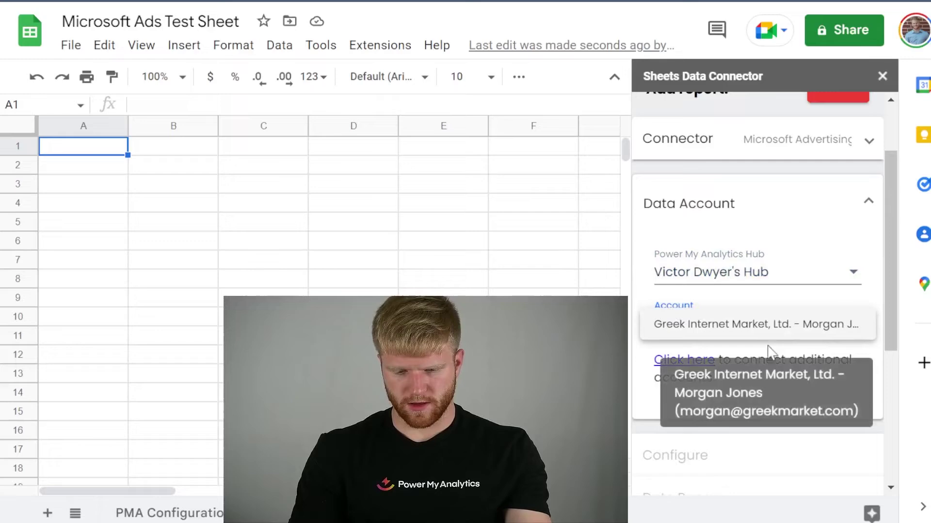
{"action": "left_click", "coordinate": [771, 323]}
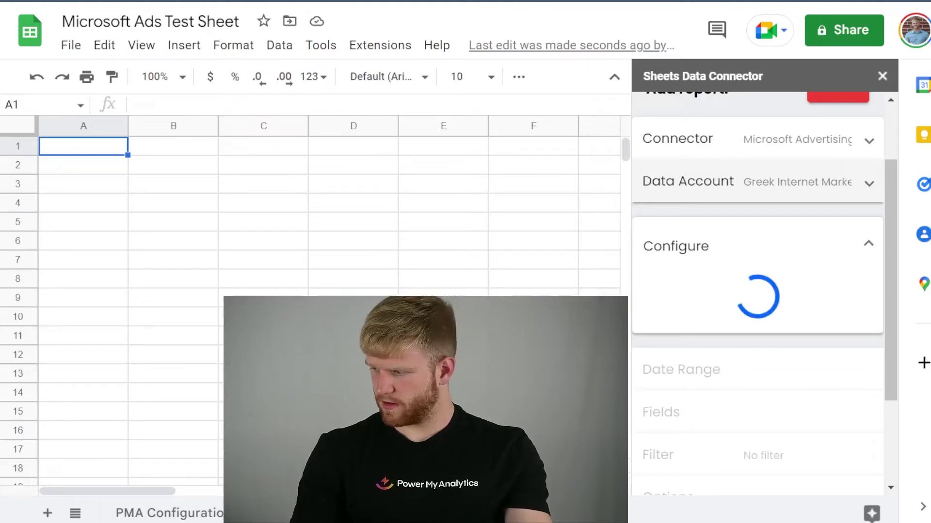
{"action": "left_click", "coordinate": [679, 318]}
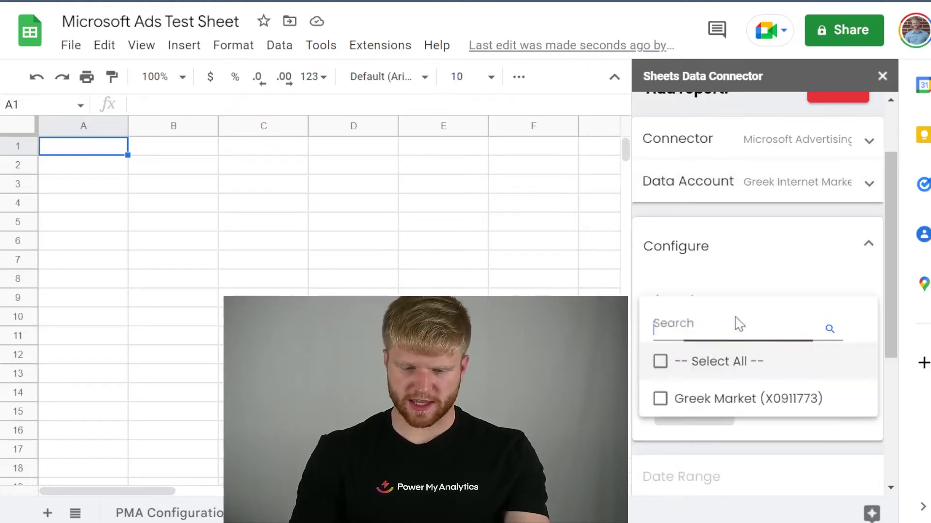
{"action": "left_click", "coordinate": [662, 403]}
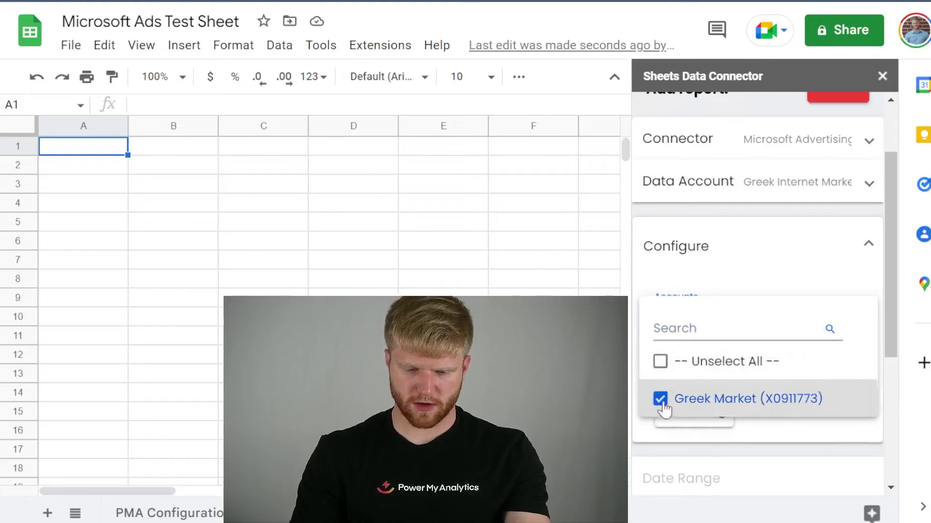
{"action": "left_click", "coordinate": [672, 277]}
{"action": "left_click", "coordinate": [689, 411]}
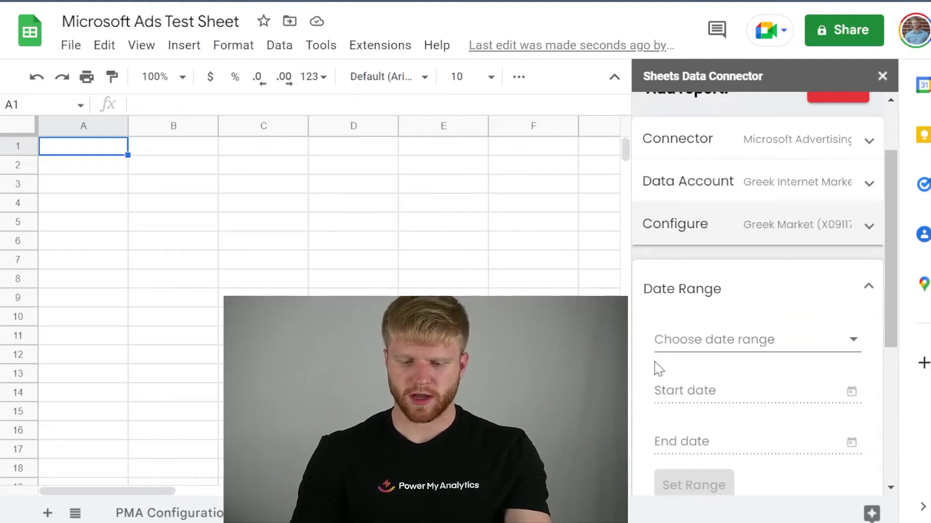
- Set the report's date range to This year to date
{"action": "left_click", "coordinate": [740, 345]}
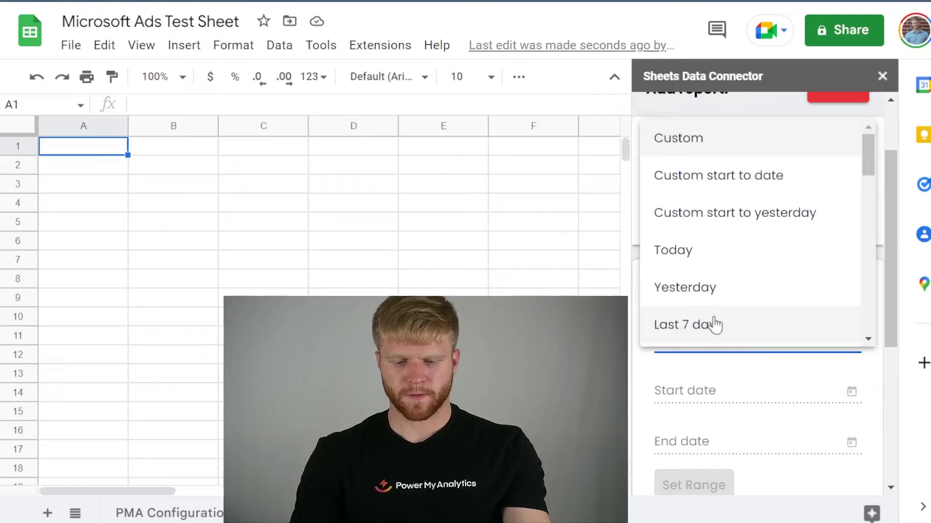
{"action": "scroll", "coordinate": [748, 252], "scroll_direction": "down", "scroll_amount": 10}
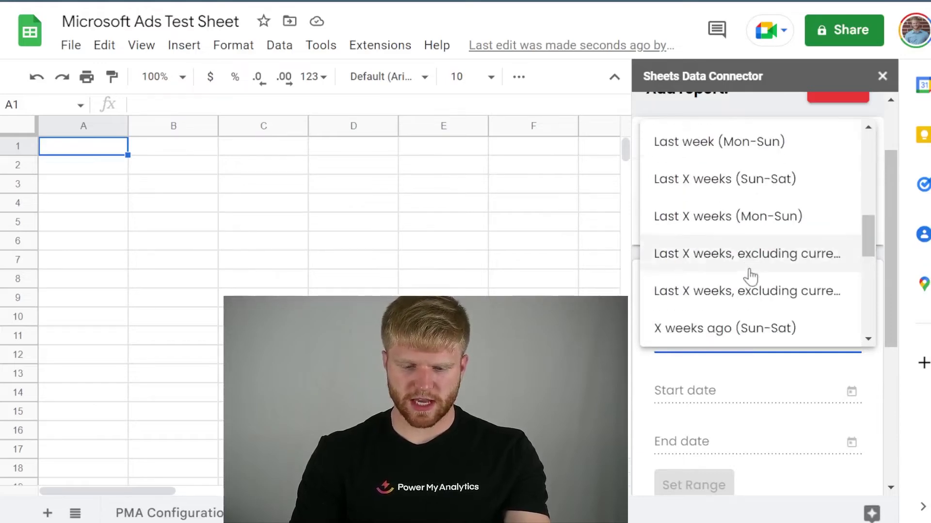
{"action": "left_click", "coordinate": [732, 330]}
{"action": "scroll", "coordinate": [736, 349], "scroll_direction": "down", "scroll_amount": 5}
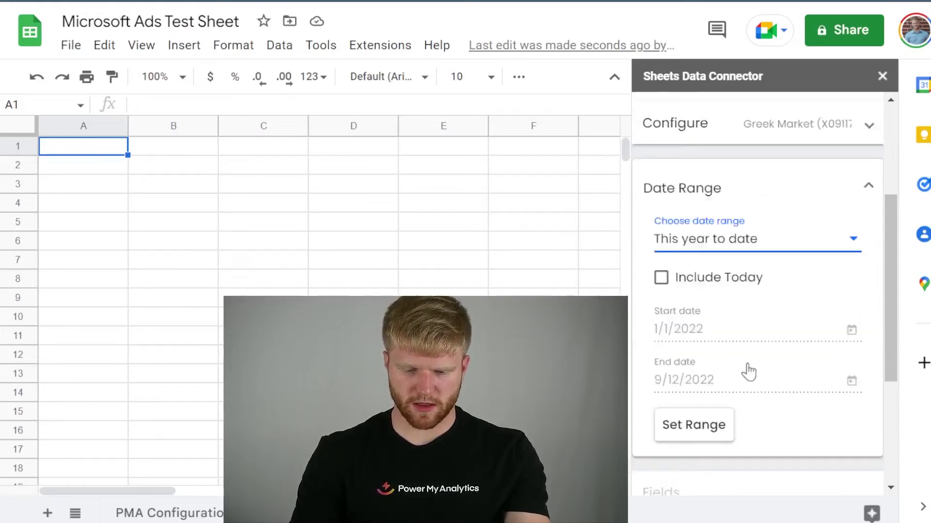
{"action": "left_click", "coordinate": [706, 354]}
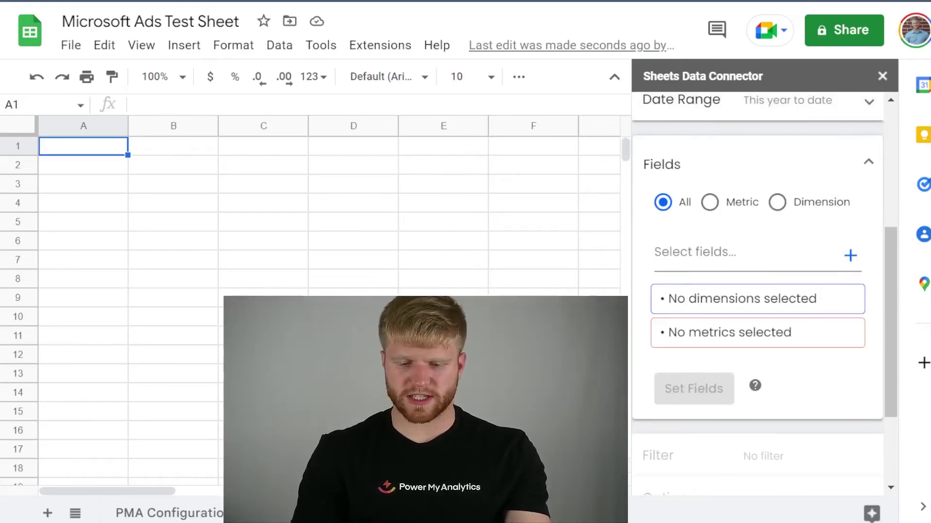
- Add Date and Campaign Name as report dimensions
{"action": "left_click", "coordinate": [755, 257]}
{"action": "type", "text": "date"}
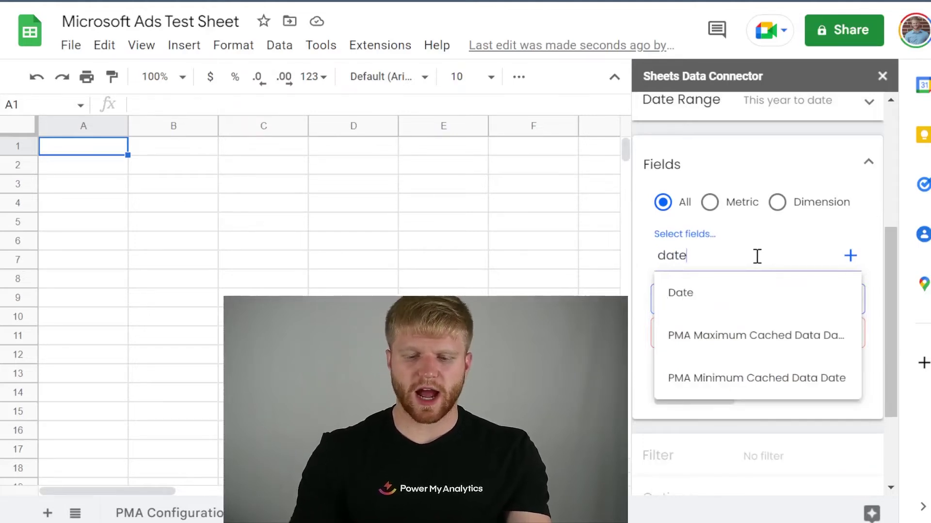
{"action": "left_click", "coordinate": [736, 297]}
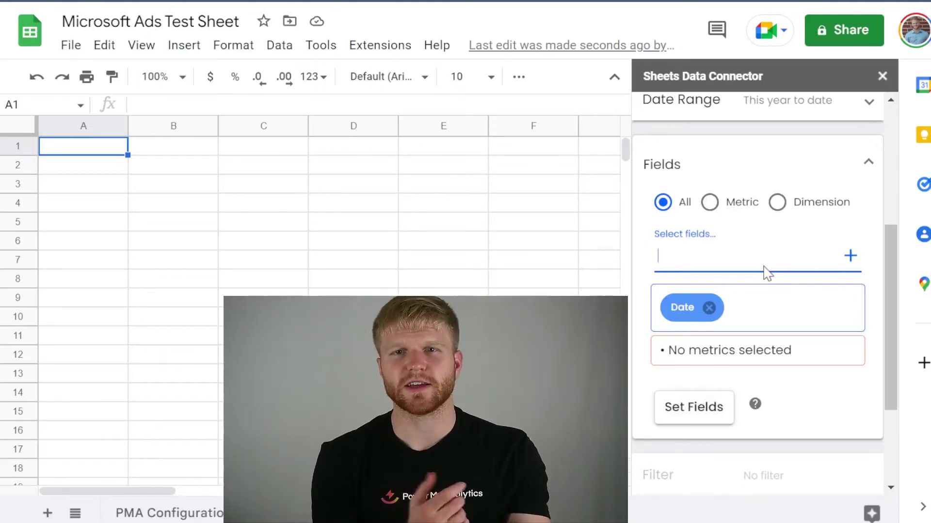
{"action": "type", "text": "camp"}
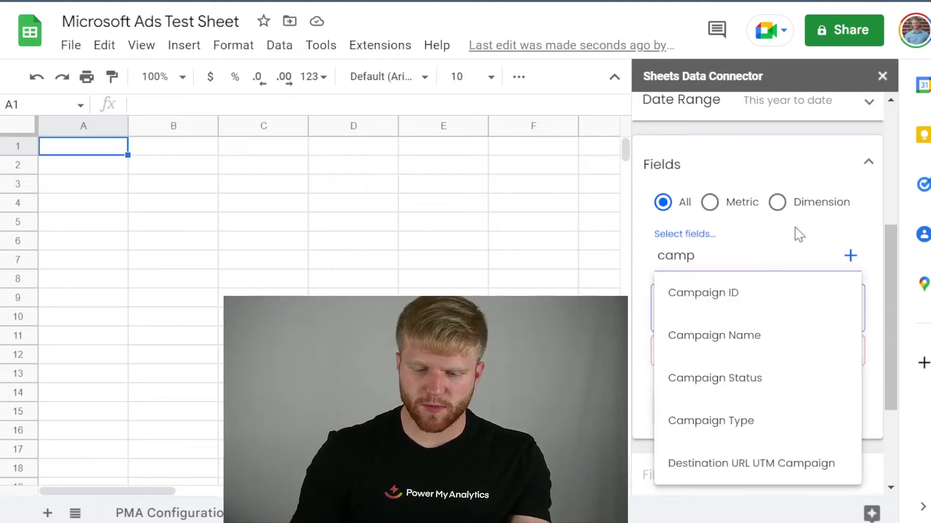
{"action": "left_click", "coordinate": [799, 336]}
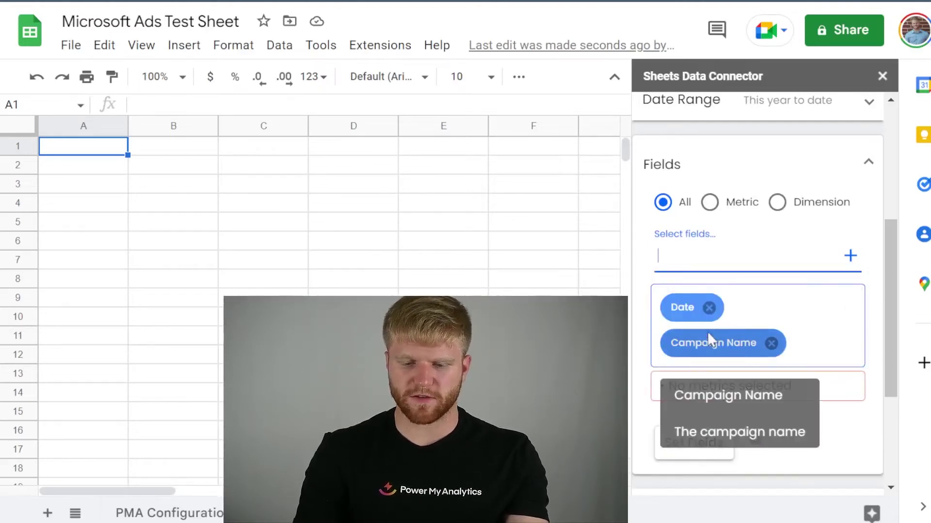
- Add Spend as the report metric and confirm the chosen fields
{"action": "type", "text": "spen"}
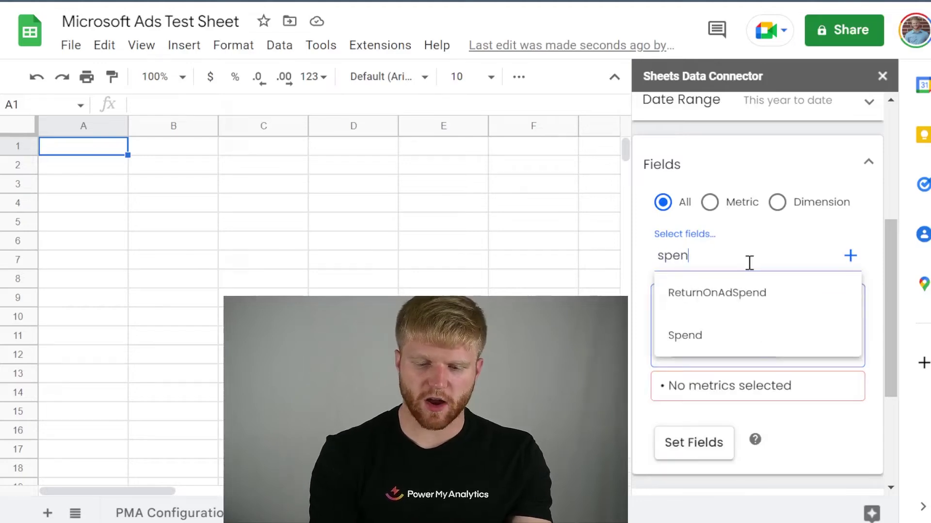
{"action": "left_click", "coordinate": [719, 353]}
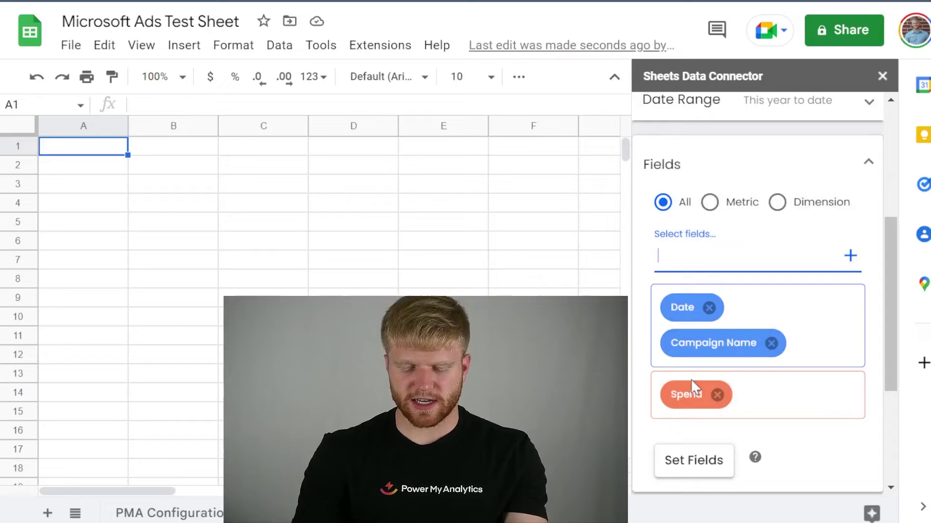
{"action": "scroll", "coordinate": [669, 364], "scroll_direction": "down", "scroll_amount": 2}
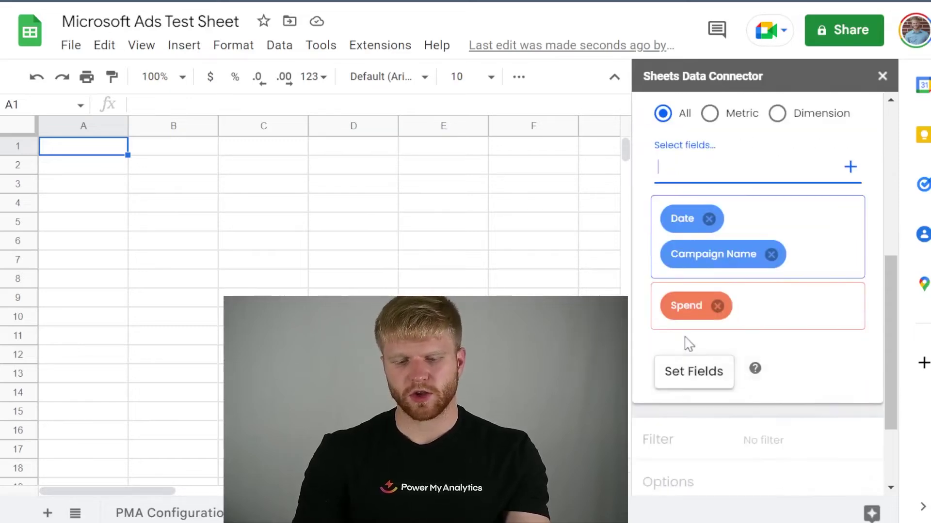
{"action": "scroll", "coordinate": [690, 346], "scroll_direction": "up", "scroll_amount": 2}
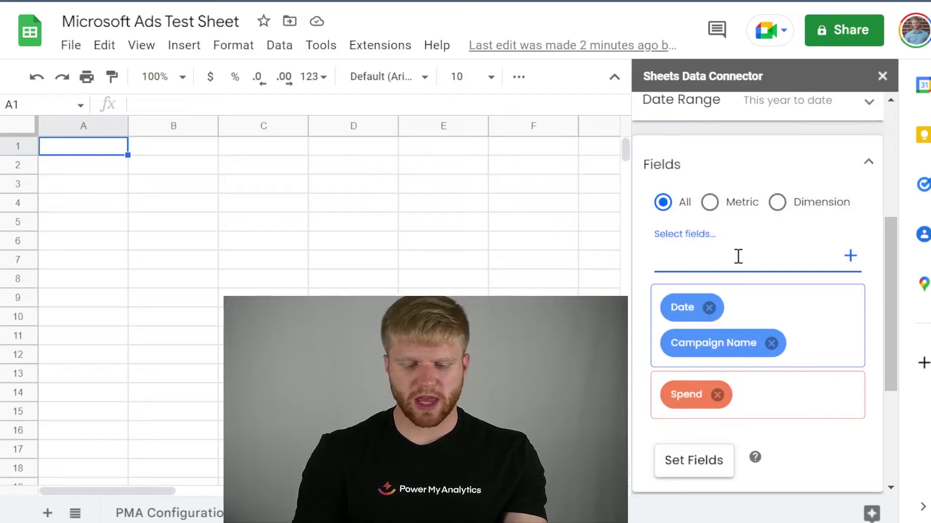
{"action": "type", "text": "ret"}
{"action": "key", "text": "BackSpace"}
{"action": "key", "text": "BackSpace"}
{"action": "key", "text": "BackSpace"}
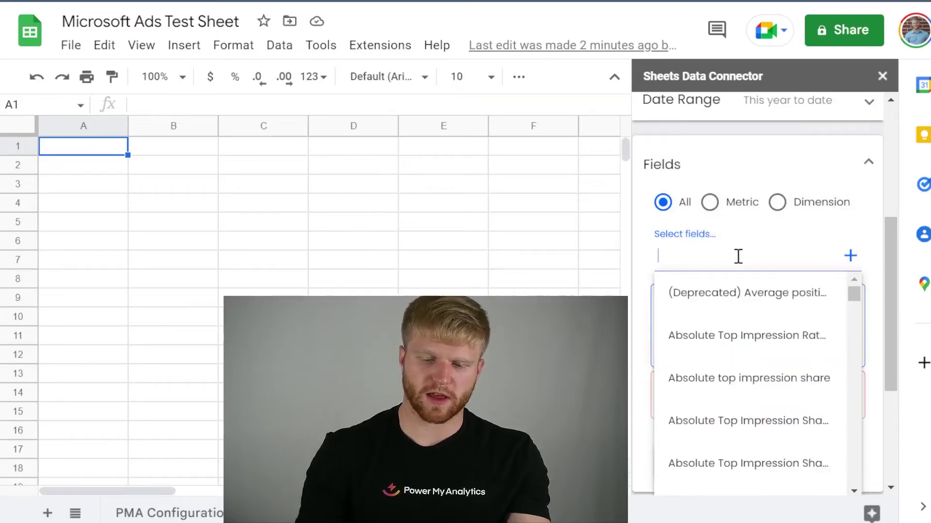
{"action": "left_click", "coordinate": [781, 234]}
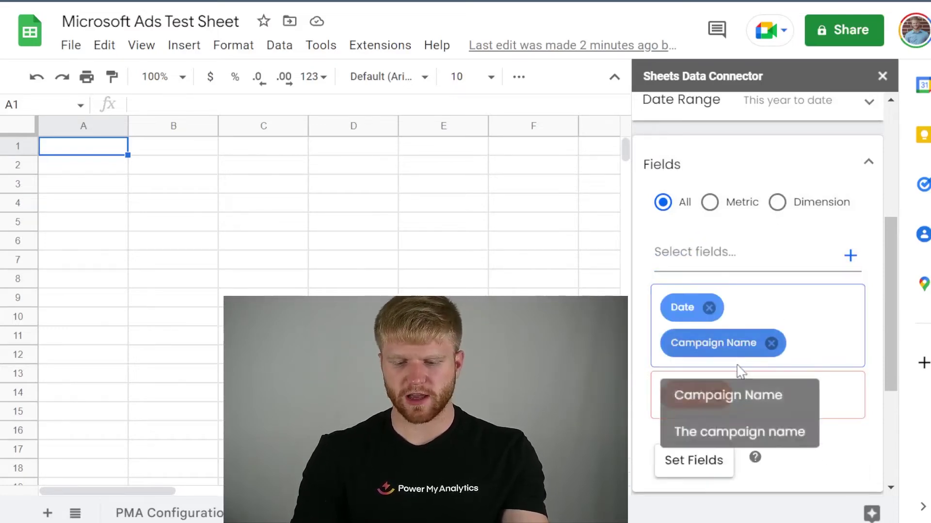
{"action": "scroll", "coordinate": [776, 383], "scroll_direction": "down", "scroll_amount": 2}
{"action": "left_click", "coordinate": [692, 371]}
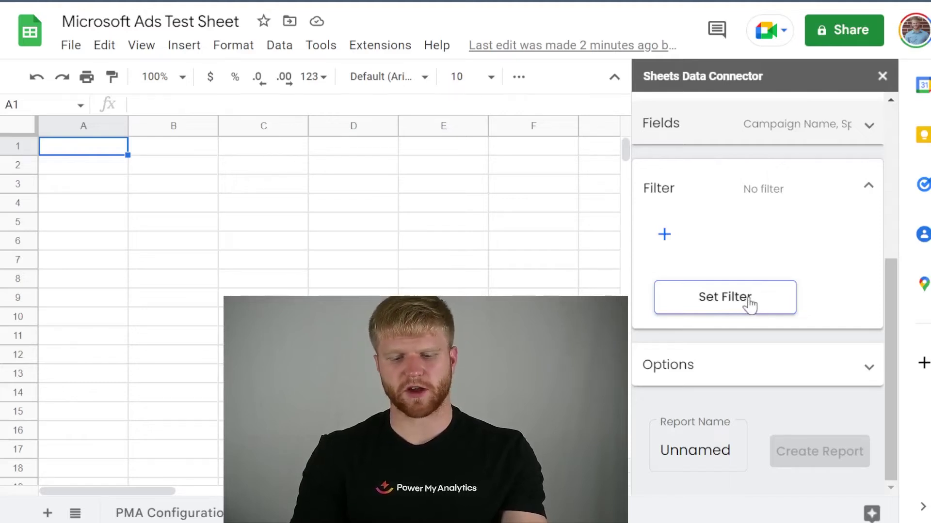
- Leave the report unfiltered, order by Date, limit to 1000000 rows, and hide the report header
{"action": "left_click", "coordinate": [749, 304]}
{"action": "scroll", "coordinate": [719, 302], "scroll_direction": "down", "scroll_amount": 2}
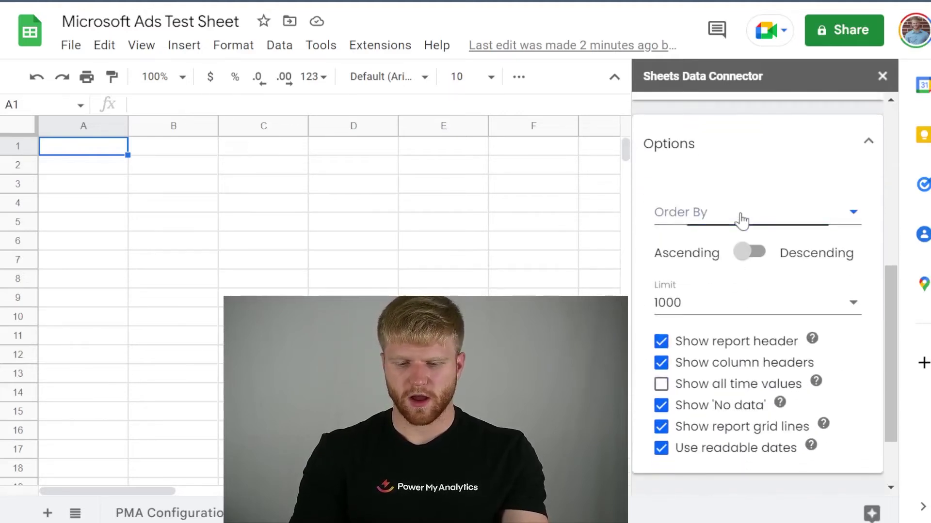
{"action": "left_click", "coordinate": [740, 219]}
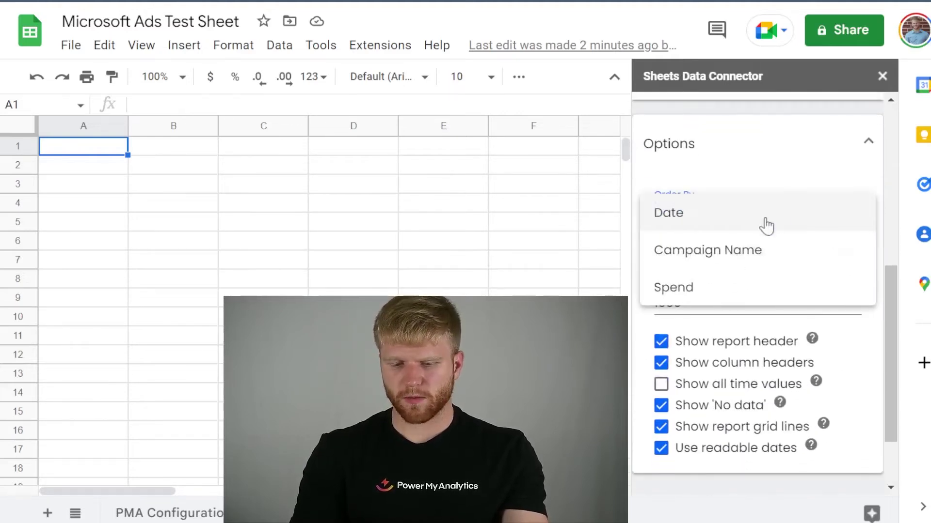
{"action": "left_click", "coordinate": [727, 227]}
{"action": "left_click", "coordinate": [729, 303]}
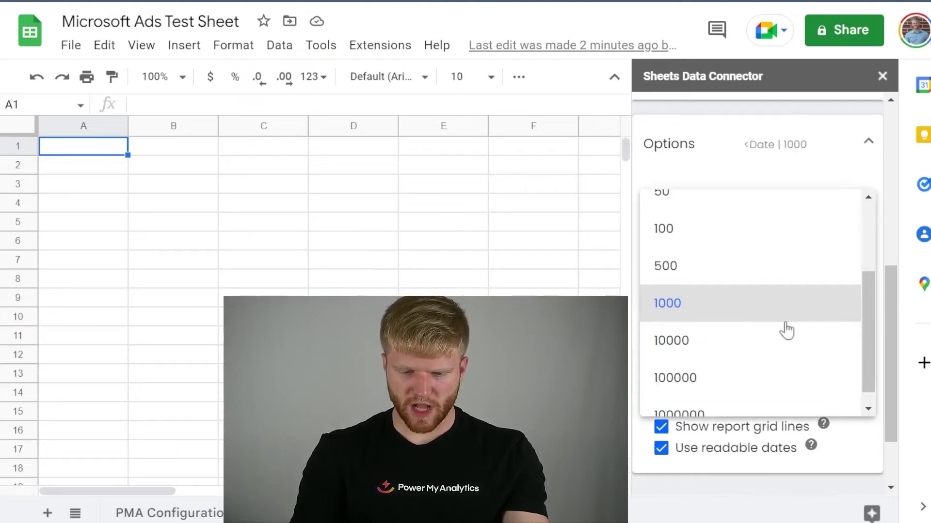
{"action": "scroll", "coordinate": [754, 390], "scroll_direction": "down", "scroll_amount": 1}
{"action": "left_click", "coordinate": [753, 395]}
{"action": "scroll", "coordinate": [689, 315], "scroll_direction": "down", "scroll_amount": 2}
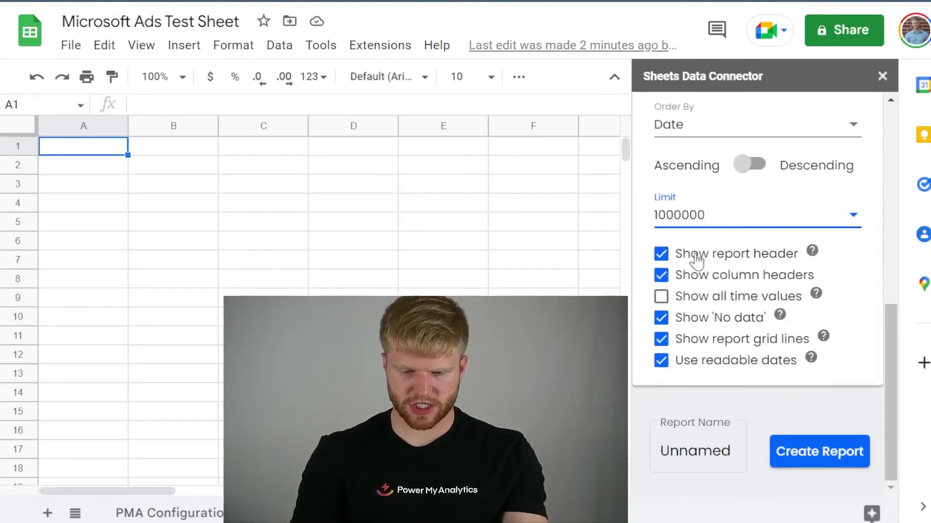
{"action": "left_click", "coordinate": [661, 257]}
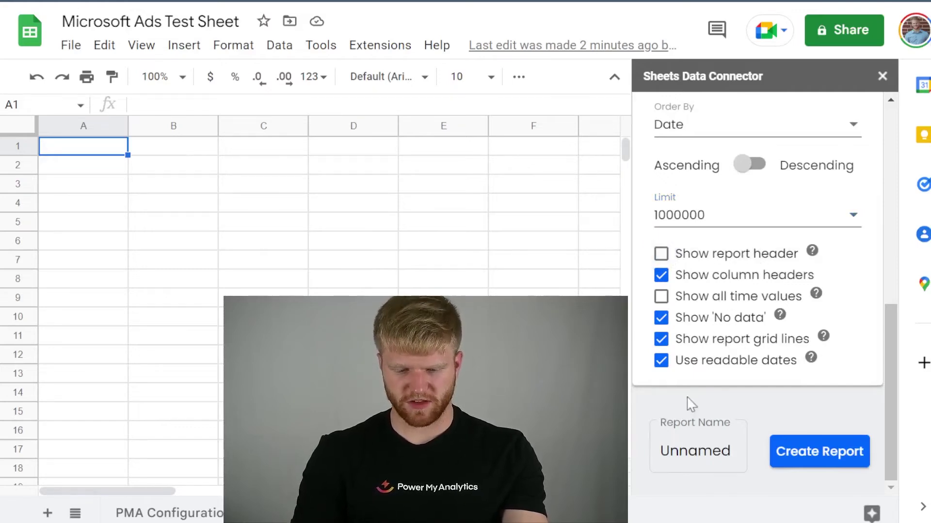
- Name the report 'Microsoft Ads' and create it
{"action": "left_click", "coordinate": [727, 452]}
{"action": "double_click", "coordinate": [726, 452]}
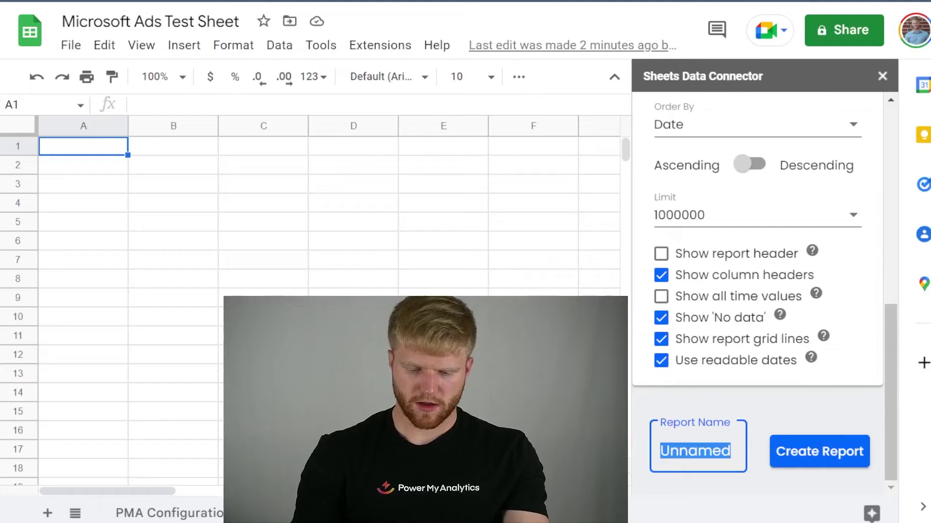
{"action": "type", "text": "Microso"}
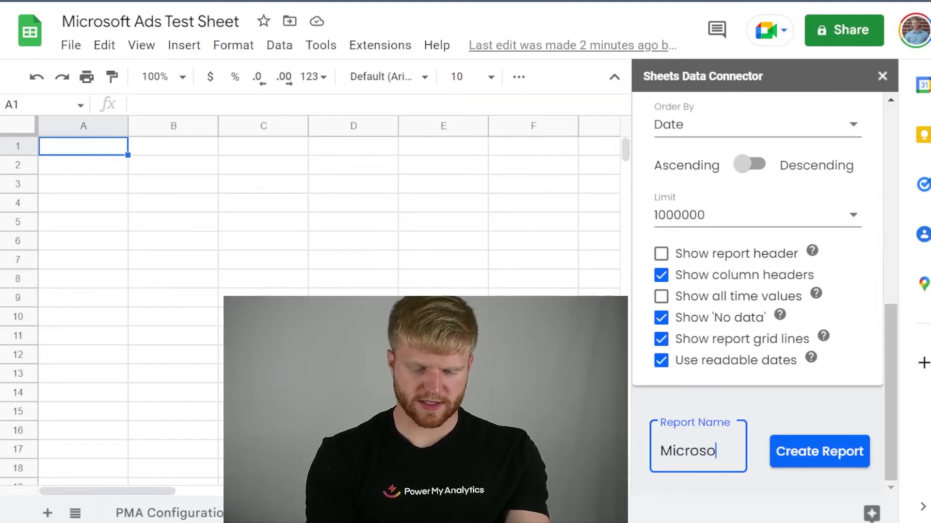
{"action": "type", "text": "ft Ads"}
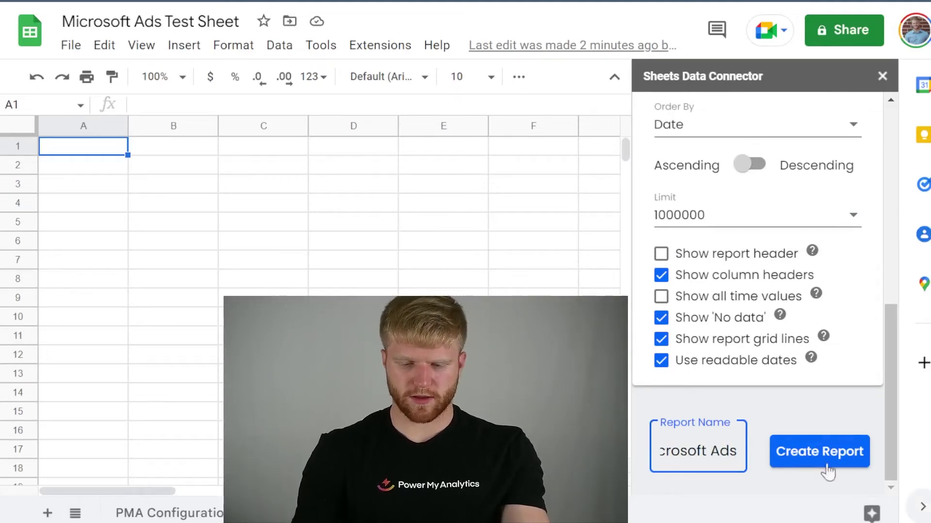
{"action": "left_click", "coordinate": [834, 449]}
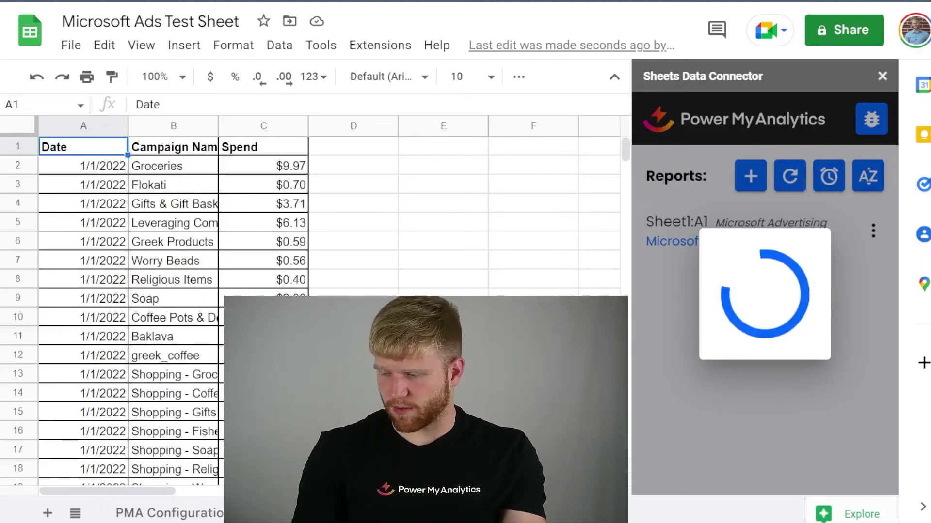
- Scroll through the imported Date, Campaign Name and Spend rows in Sheet1
{"action": "scroll", "coordinate": [174, 218], "scroll_direction": "down", "scroll_amount": 20}
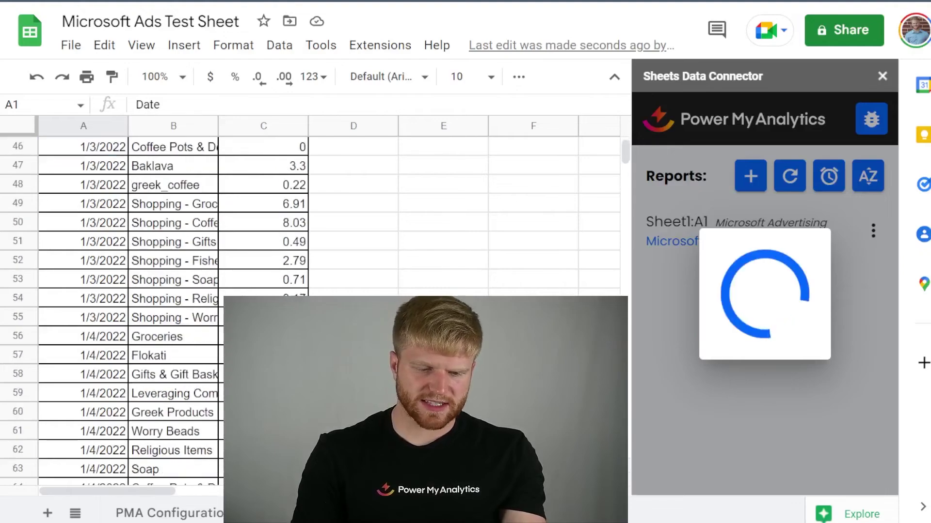
{"action": "scroll", "coordinate": [175, 218], "scroll_direction": "down", "scroll_amount": 20}
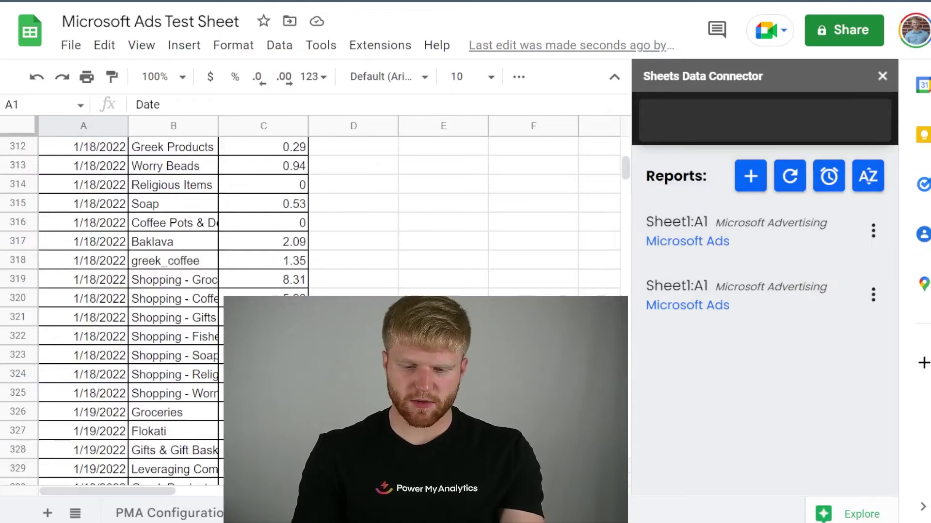
- Close the connector sidebar and insert a pivot table on a new sheet using Sheet1!A:C
{"action": "left_click", "coordinate": [882, 77]}
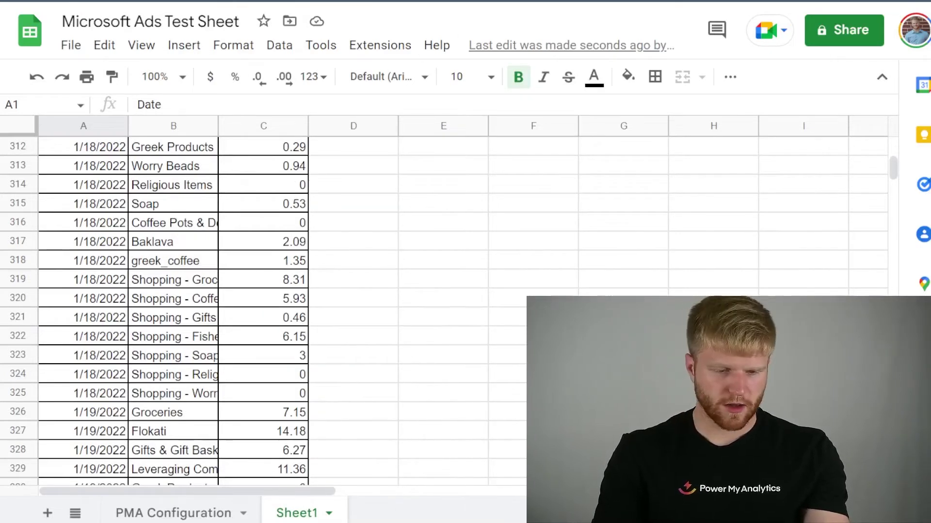
{"action": "left_click", "coordinate": [195, 47]}
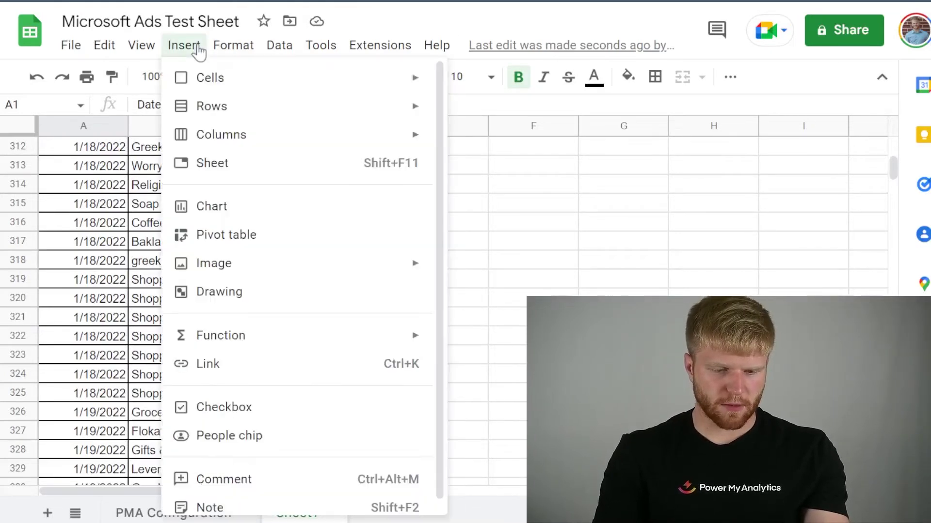
{"action": "left_click", "coordinate": [235, 238]}
{"action": "scroll", "coordinate": [142, 203], "scroll_direction": "up", "scroll_amount": 5}
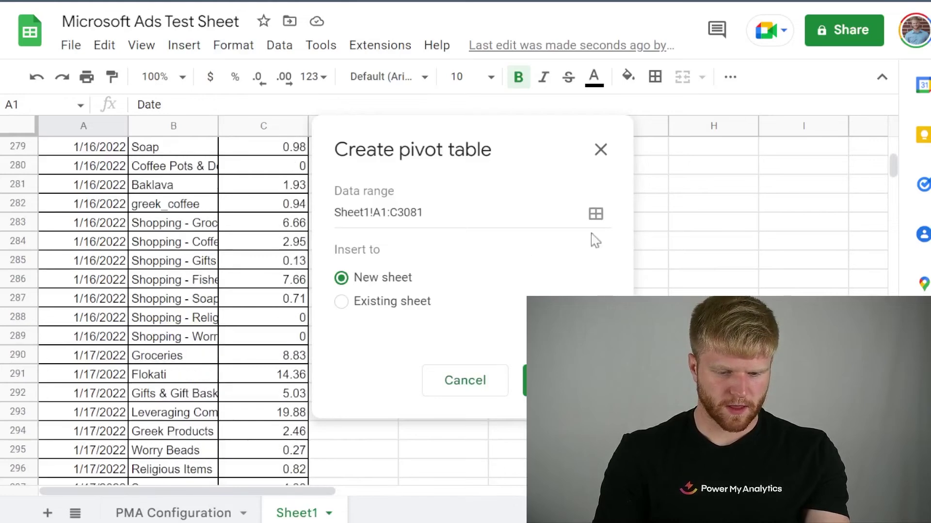
{"action": "left_click", "coordinate": [597, 215]}
{"action": "scroll", "coordinate": [132, 199], "scroll_direction": "up", "scroll_amount": 6}
{"action": "scroll", "coordinate": [132, 199], "scroll_direction": "up", "scroll_amount": 4}
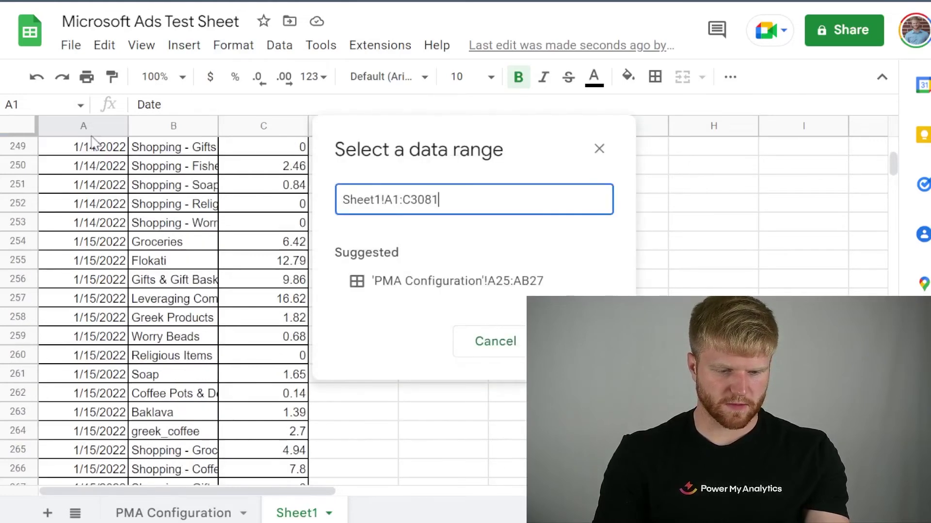
{"action": "left_click_drag", "start_coordinate": [80, 125], "coordinate": [281, 122]}
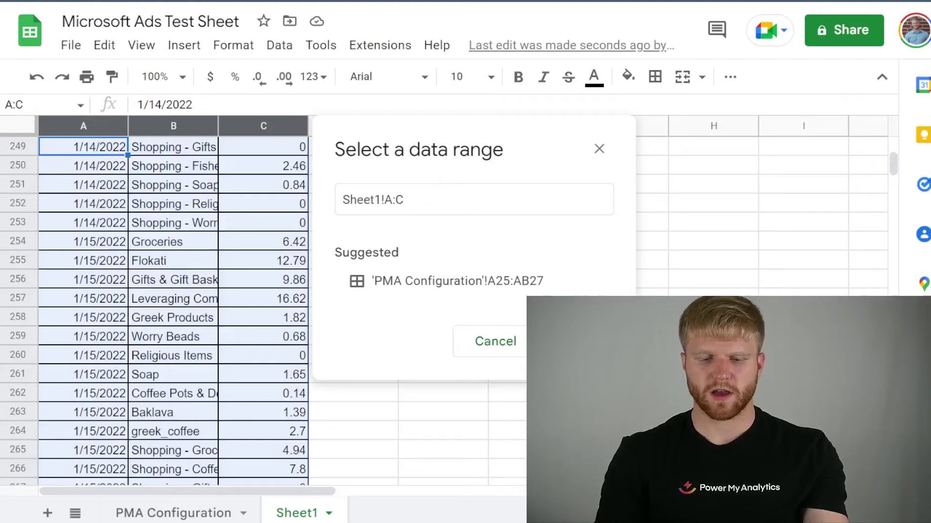
{"action": "left_click", "coordinate": [558, 341]}
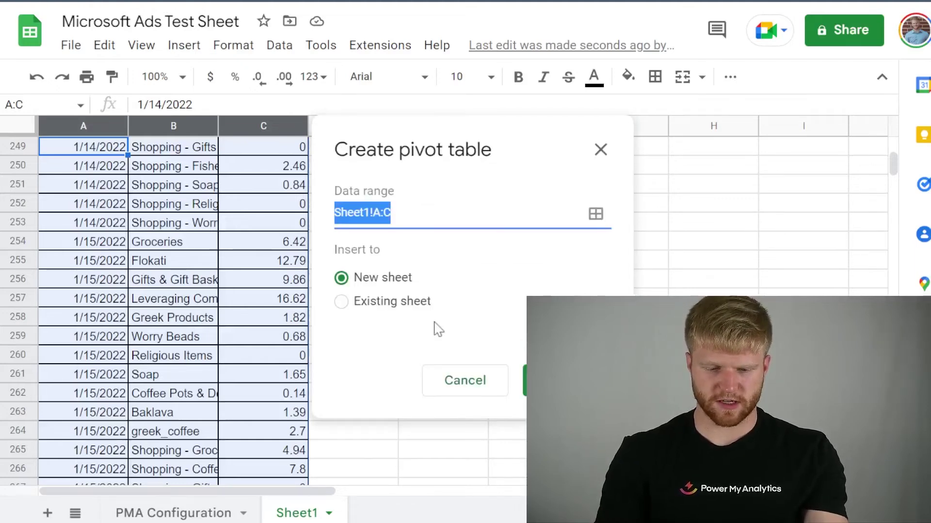
{"action": "left_click", "coordinate": [543, 381]}
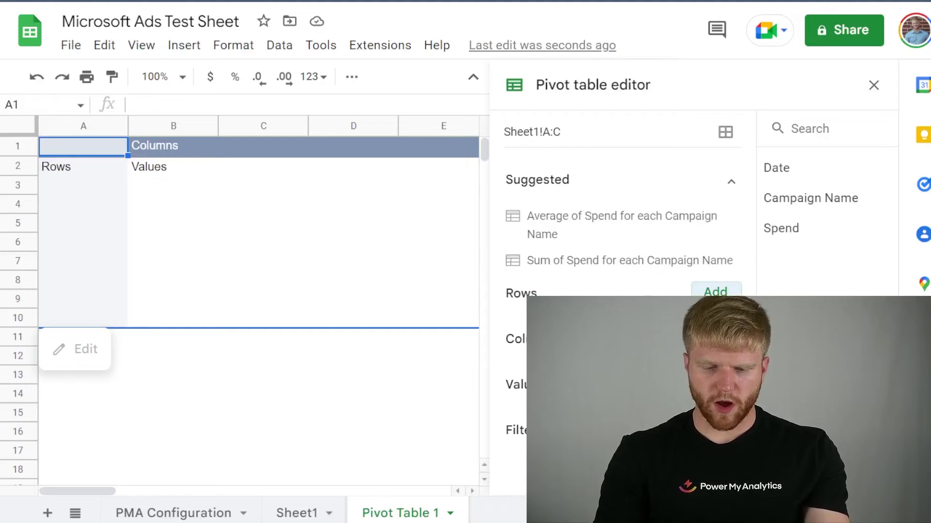
- Group the pivot rows by Date, then Campaign Name, with Show totals turned off
{"action": "left_click", "coordinate": [715, 291]}
{"action": "left_click", "coordinate": [716, 261]}
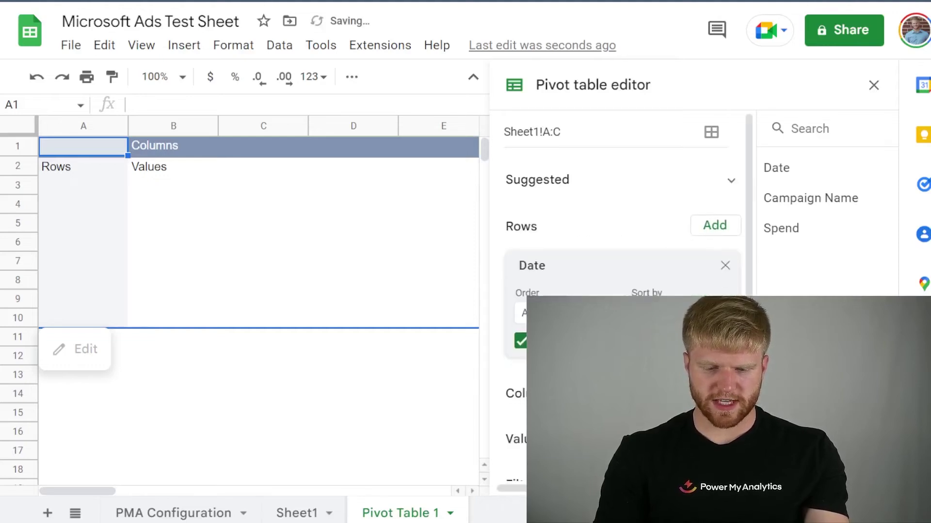
{"action": "left_click", "coordinate": [716, 222]}
{"action": "left_click", "coordinate": [742, 254]}
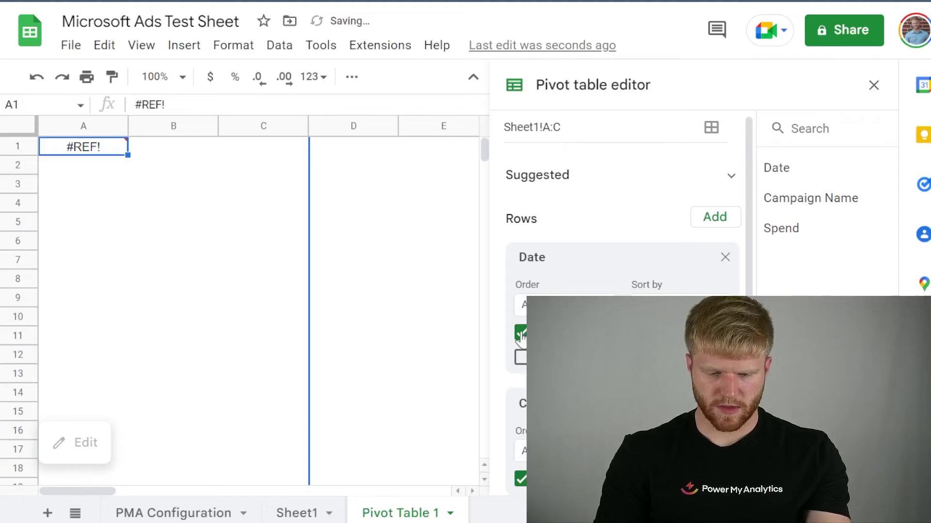
{"action": "left_click", "coordinate": [521, 480]}
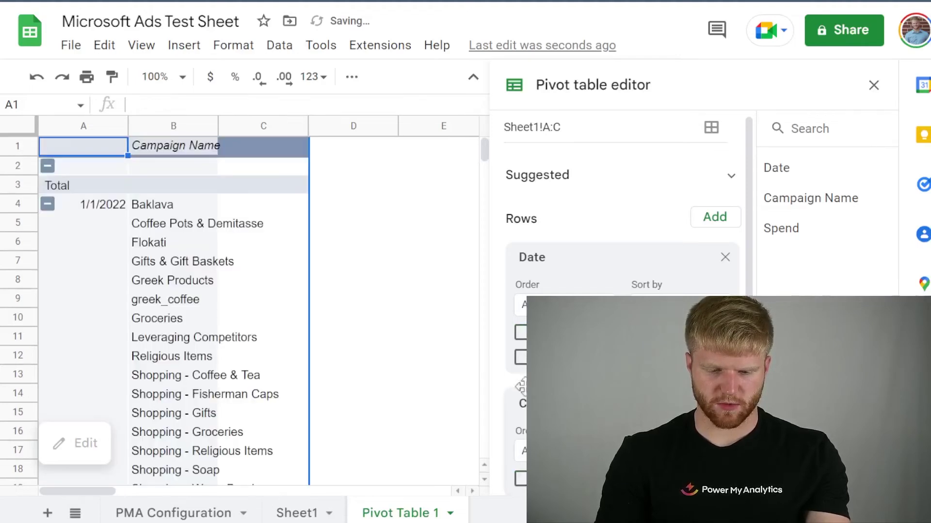
{"action": "scroll", "coordinate": [521, 480], "scroll_direction": "down", "scroll_amount": 4}
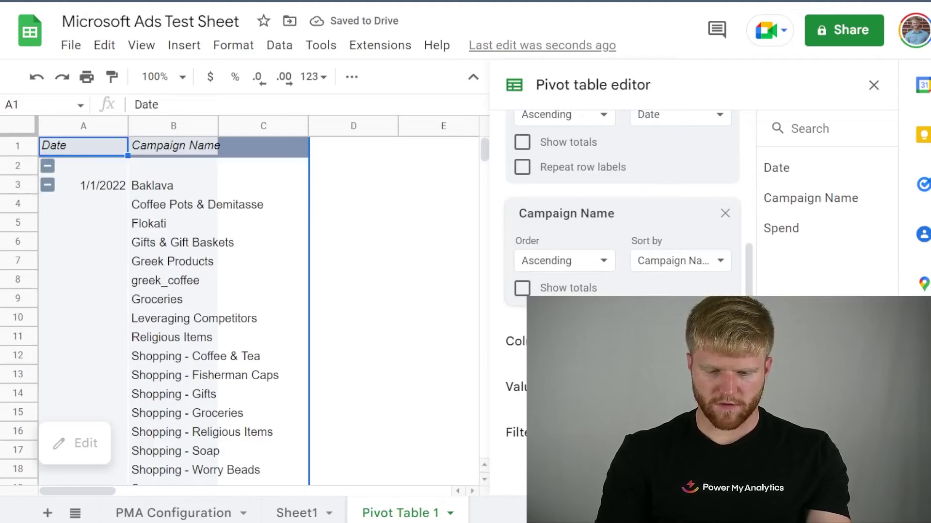
- Add Spend to the pivot values, summarised as SUM
{"action": "left_click", "coordinate": [681, 260]}
{"action": "left_click", "coordinate": [727, 339]}
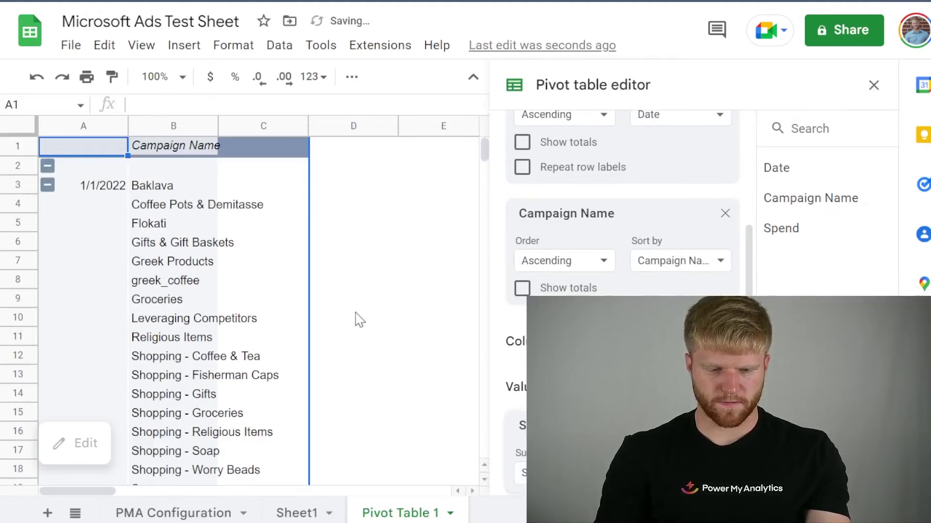
{"action": "scroll", "coordinate": [644, 287], "scroll_direction": "down", "scroll_amount": 2}
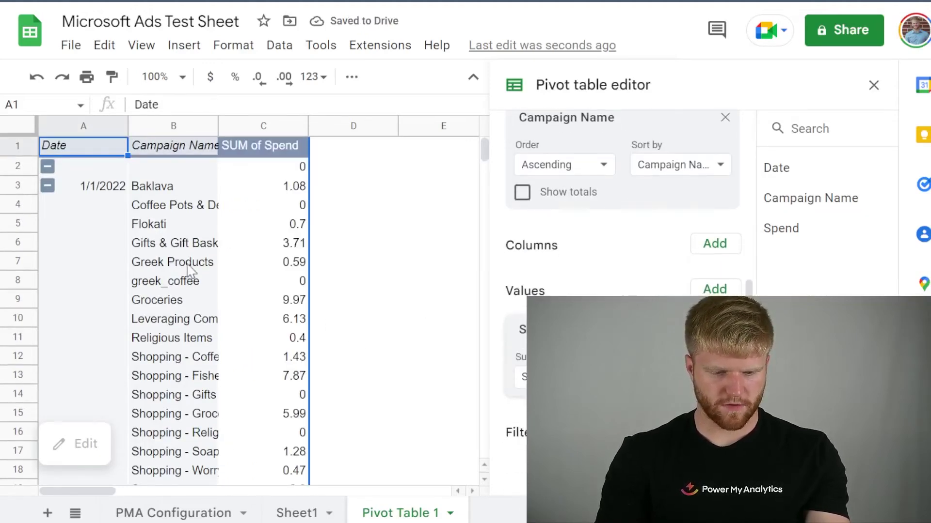
{"action": "left_click", "coordinate": [264, 127]}
{"action": "left_click", "coordinate": [210, 76]}
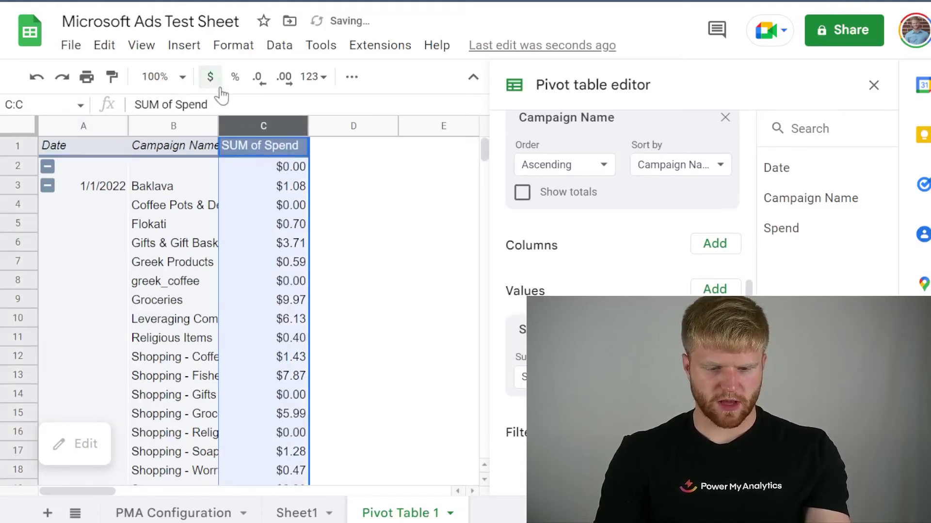
{"action": "left_click", "coordinate": [89, 148]}
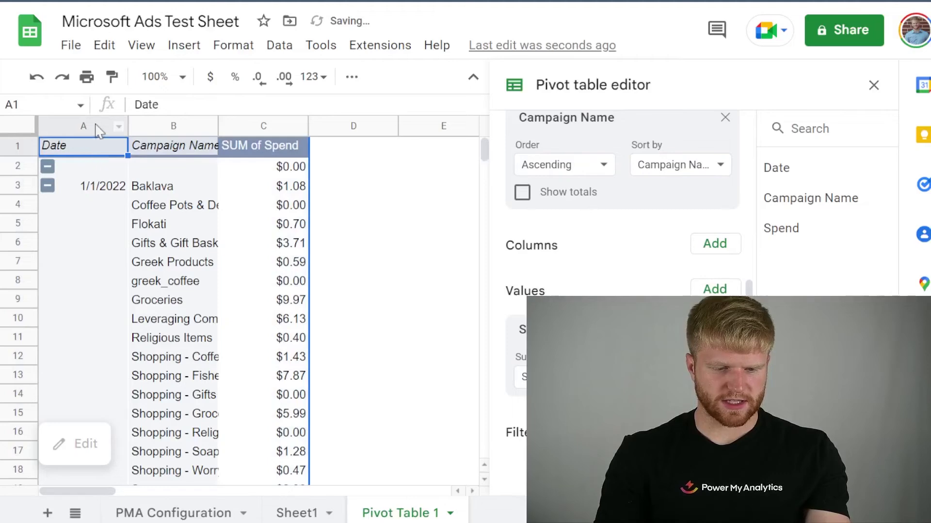
{"action": "left_click", "coordinate": [99, 127]}
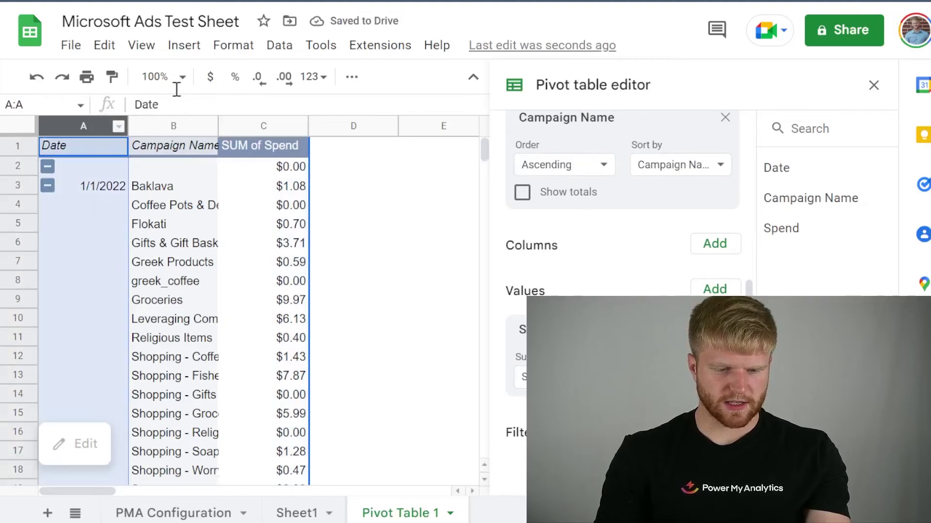
{"action": "left_click", "coordinate": [235, 48]}
{"action": "mouse_move", "coordinate": [460, 134]}
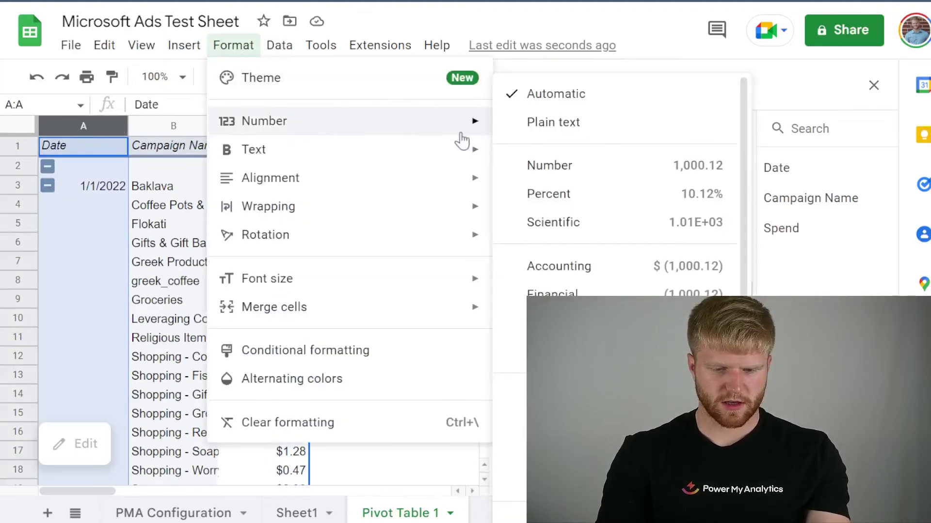
{"action": "left_click", "coordinate": [823, 156]}
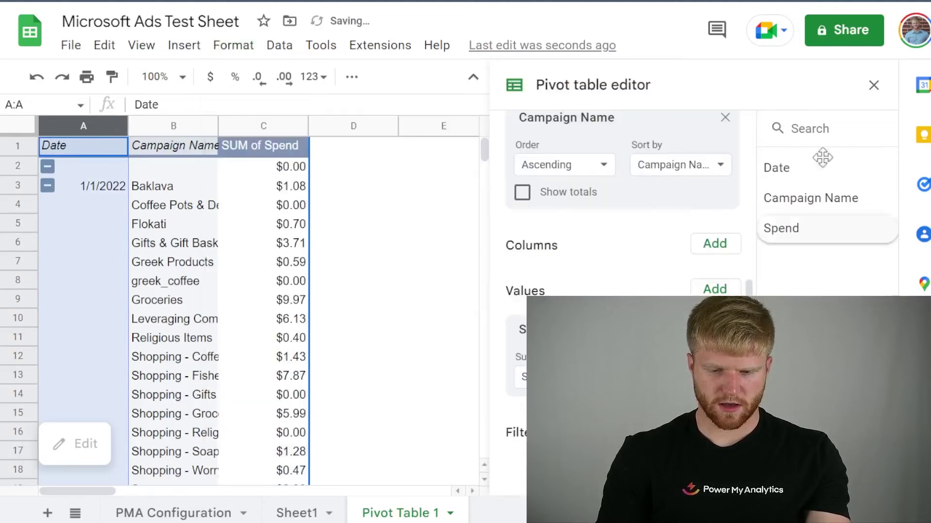
{"action": "left_click", "coordinate": [873, 85]}
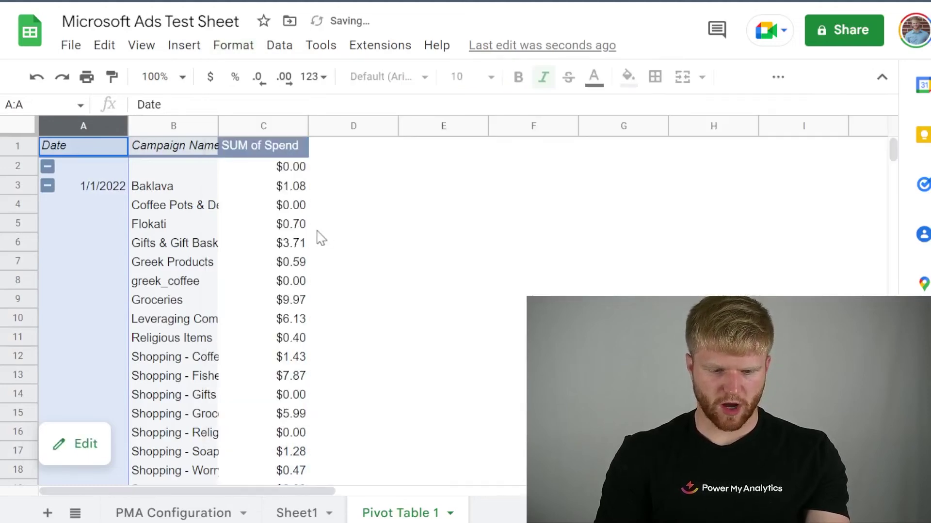
{"action": "left_click", "coordinate": [118, 228]}
{"action": "left_click", "coordinate": [108, 192]}
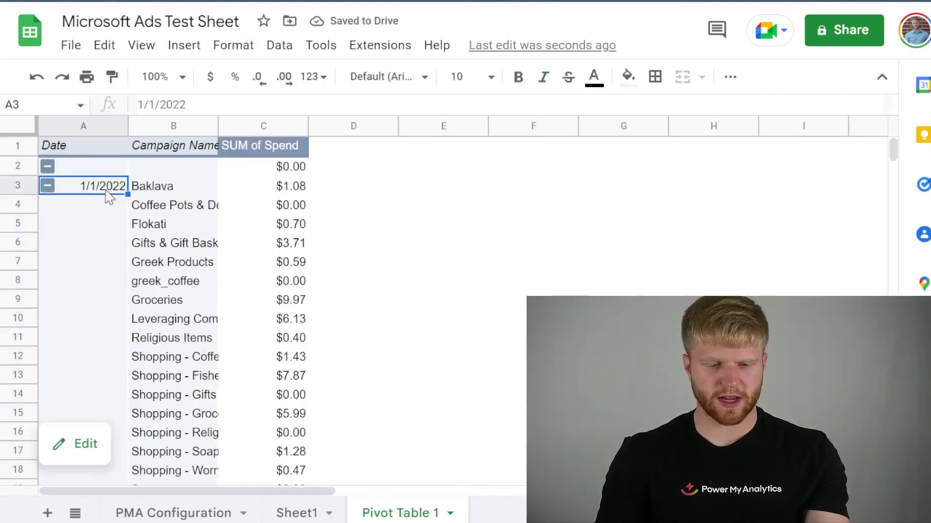
- Group the pivot's dates by Month from the 1/1/2022 date cell's menu
{"action": "right_click", "coordinate": [108, 193]}
{"action": "mouse_move", "coordinate": [213, 312]}
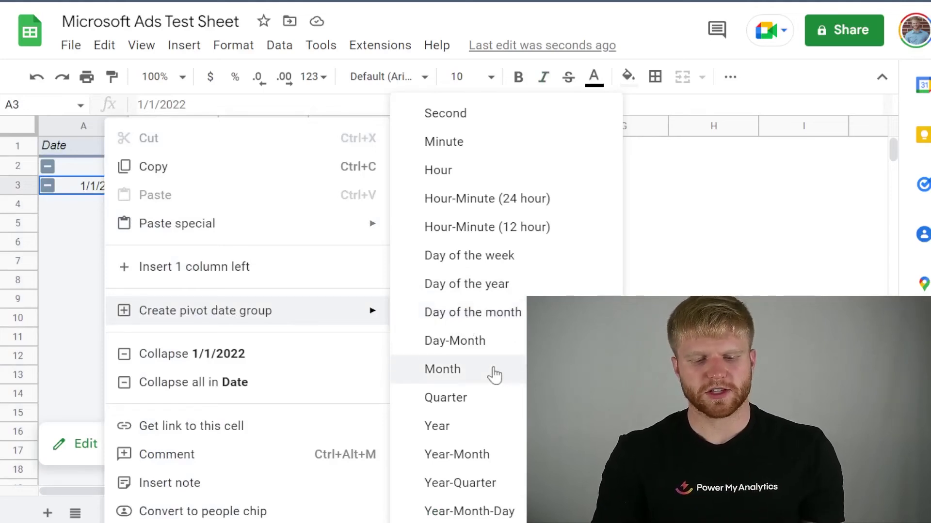
{"action": "left_click", "coordinate": [426, 368]}
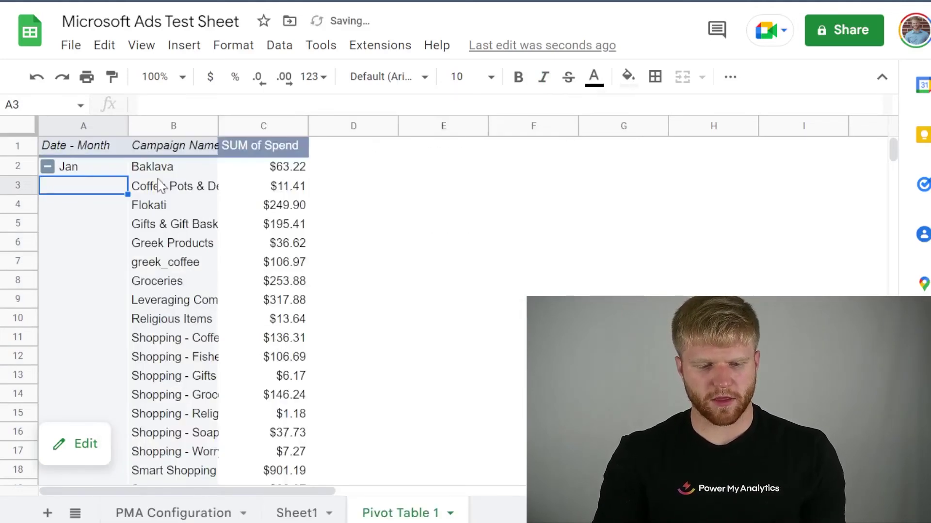
- Review the Jan and Feb sections, such as Baklava at $63.22 for January
{"action": "scroll", "coordinate": [160, 189], "scroll_direction": "down", "scroll_amount": 5}
{"action": "scroll", "coordinate": [166, 208], "scroll_direction": "up", "scroll_amount": 5}
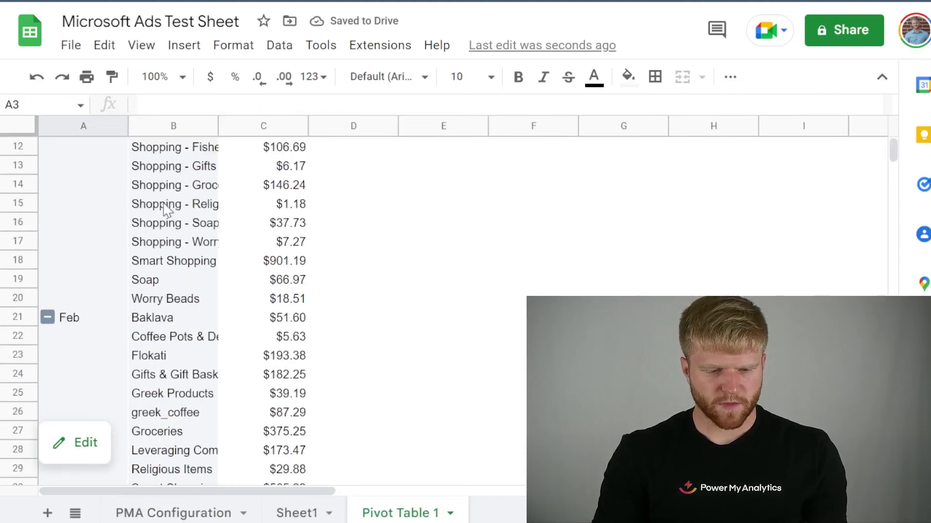
{"action": "left_click_drag", "start_coordinate": [165, 167], "coordinate": [174, 413]}
{"action": "scroll", "coordinate": [183, 389], "scroll_direction": "down", "scroll_amount": 5}
{"action": "scroll", "coordinate": [188, 379], "scroll_direction": "up", "scroll_amount": 2}
{"action": "scroll", "coordinate": [165, 346], "scroll_direction": "up", "scroll_amount": 3}
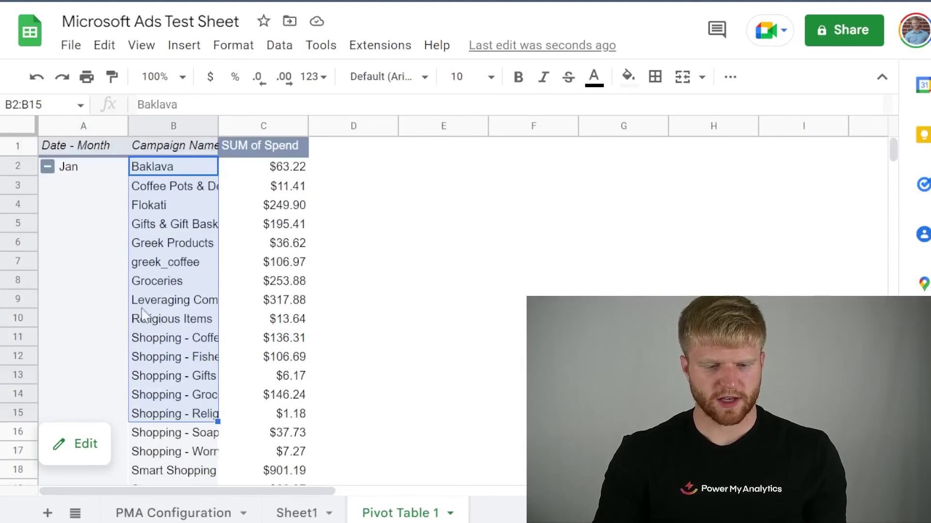
{"action": "left_click", "coordinate": [155, 242]}
{"action": "left_click", "coordinate": [65, 209]}
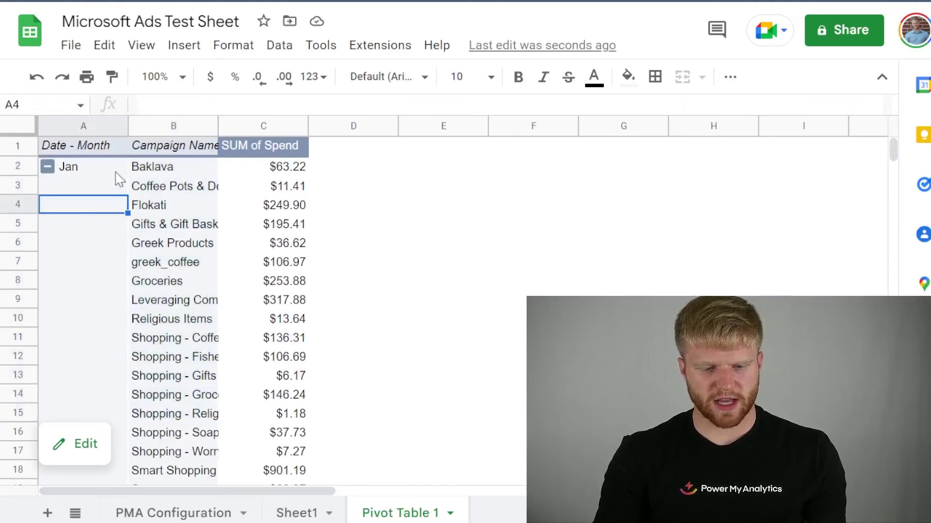
{"action": "scroll", "coordinate": [158, 203], "scroll_direction": "down", "scroll_amount": 5}
{"action": "scroll", "coordinate": [161, 241], "scroll_direction": "up", "scroll_amount": 5}
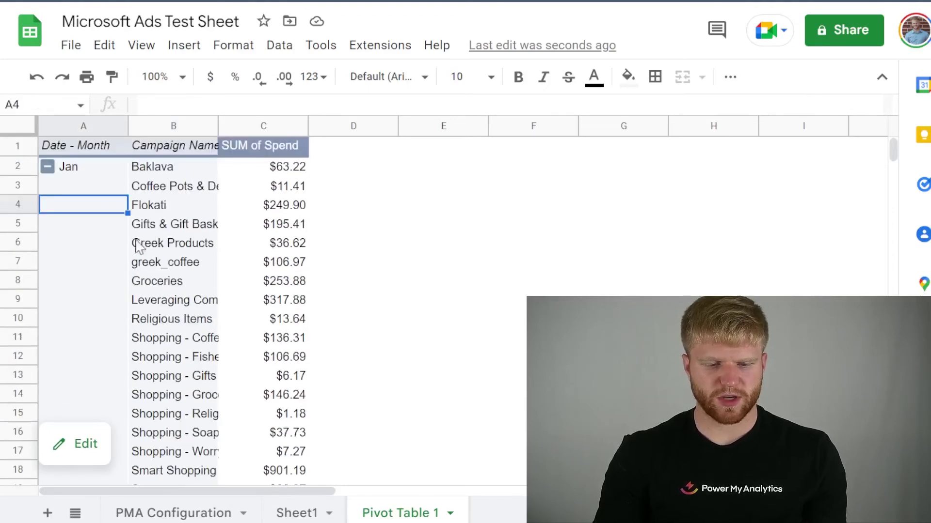
{"action": "left_click", "coordinate": [167, 227]}
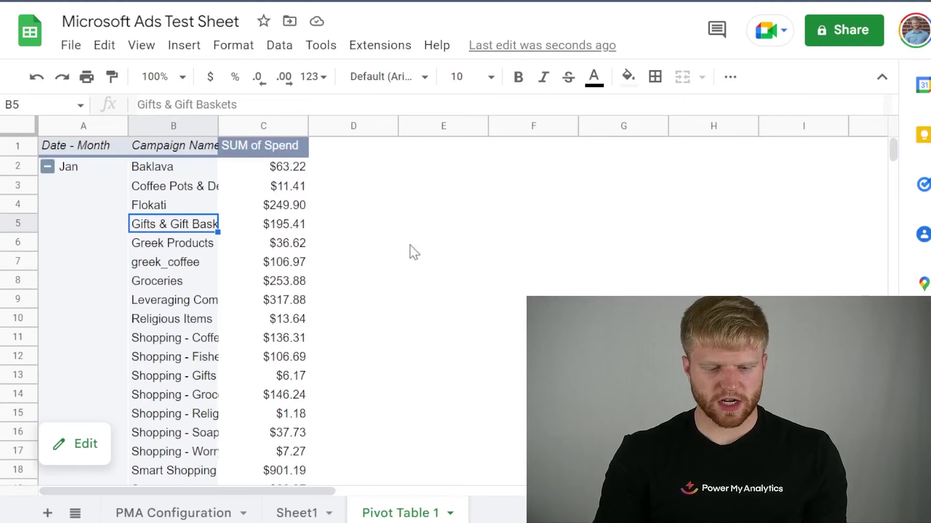
- Remove Campaign Name from the pivot rows so only monthly spend remains
{"action": "left_click", "coordinate": [80, 441]}
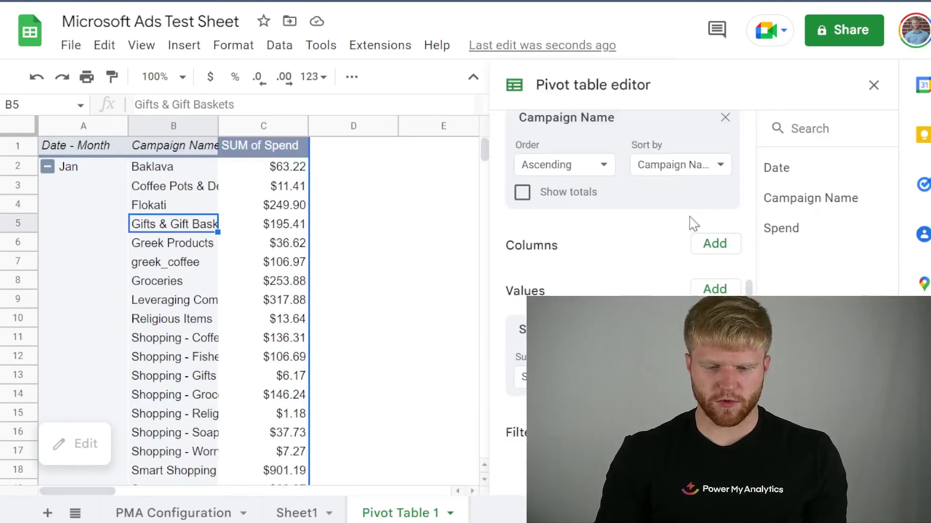
{"action": "scroll", "coordinate": [693, 222], "scroll_direction": "up", "scroll_amount": 5}
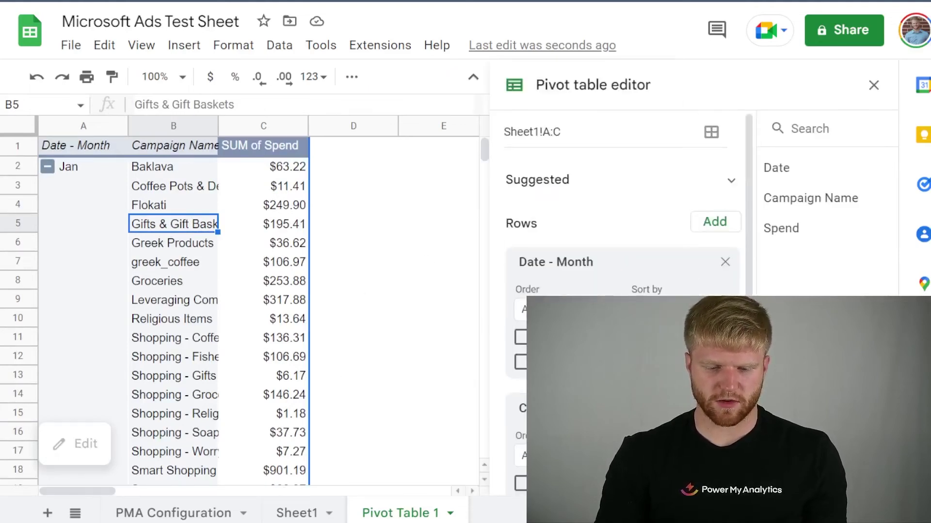
{"action": "left_click", "coordinate": [725, 408]}
{"action": "left_click", "coordinate": [109, 193]}
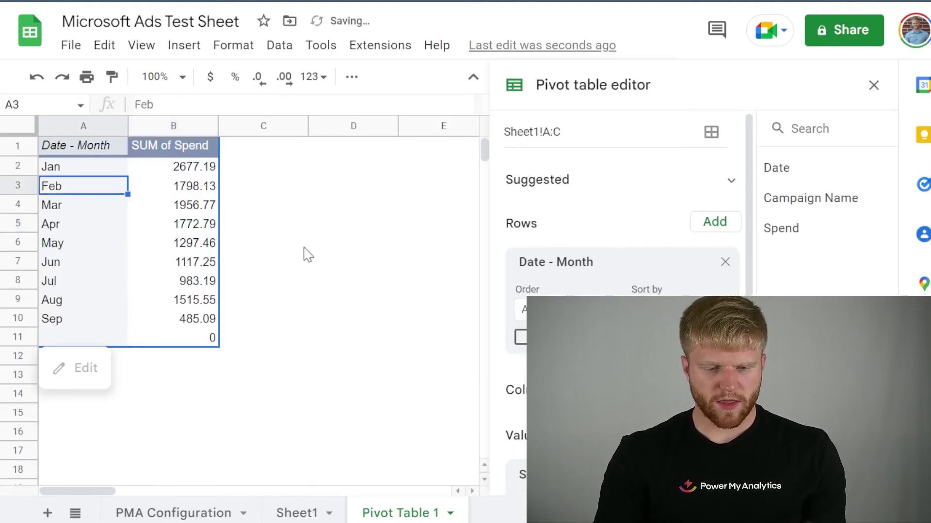
{"action": "left_click", "coordinate": [873, 87]}
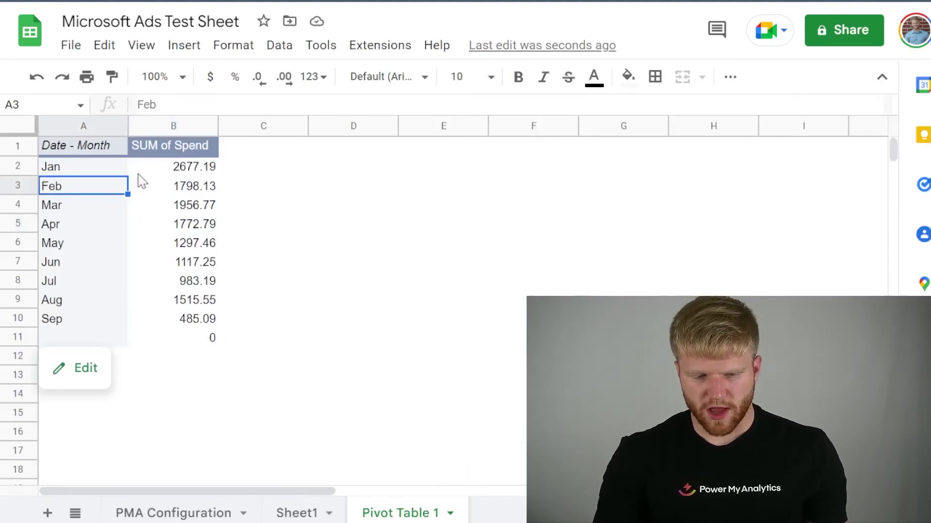
- Format the SUM of Spend column as dollar currency
{"action": "left_click_drag", "start_coordinate": [118, 167], "coordinate": [165, 162]}
{"action": "left_click", "coordinate": [186, 127]}
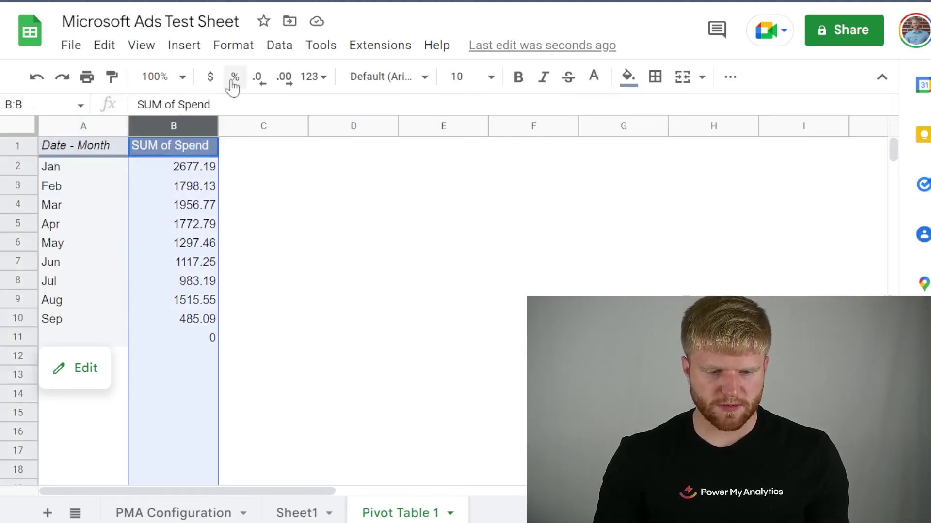
{"action": "left_click", "coordinate": [210, 77]}
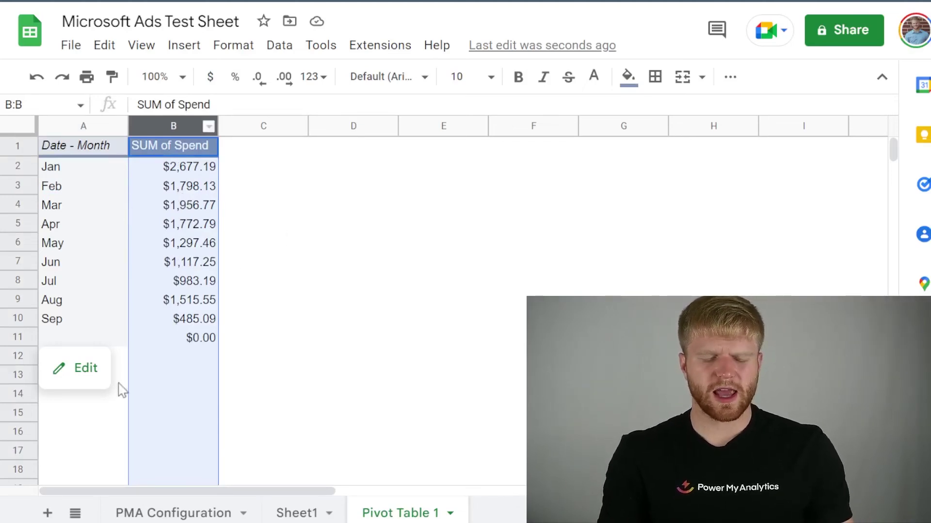
{"action": "left_click", "coordinate": [77, 226]}
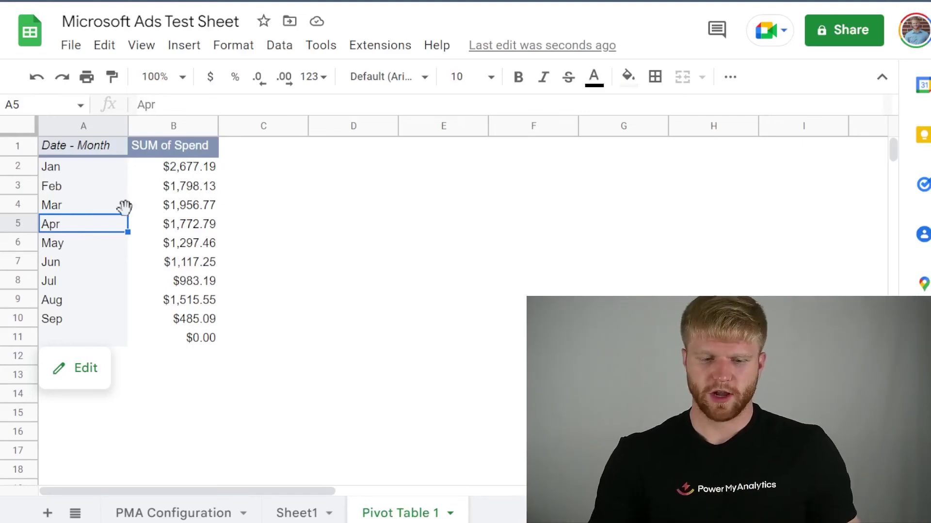
- Regroup dates by Quarter, yielding Q1 $6,432.09, Q2 $4,187.50 and Q3 $2,983.83
{"action": "right_click", "coordinate": [92, 210]}
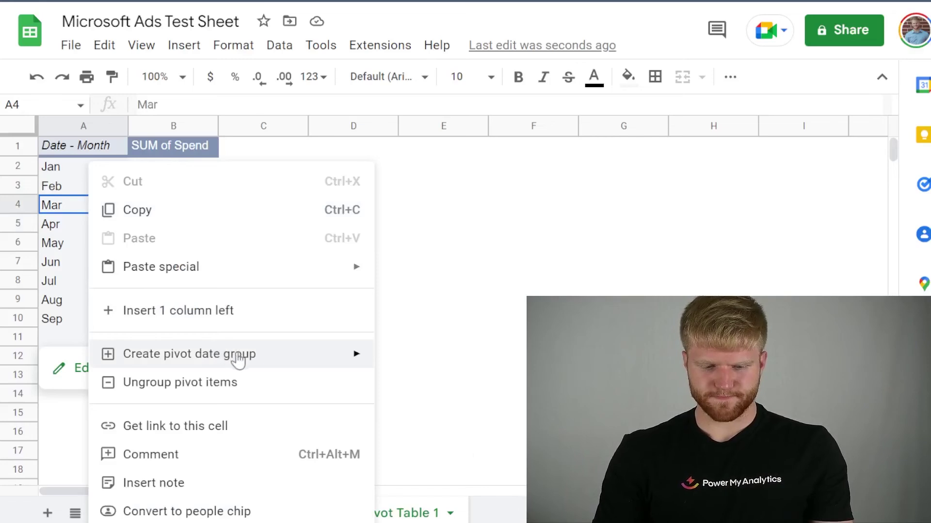
{"action": "mouse_move", "coordinate": [355, 357]}
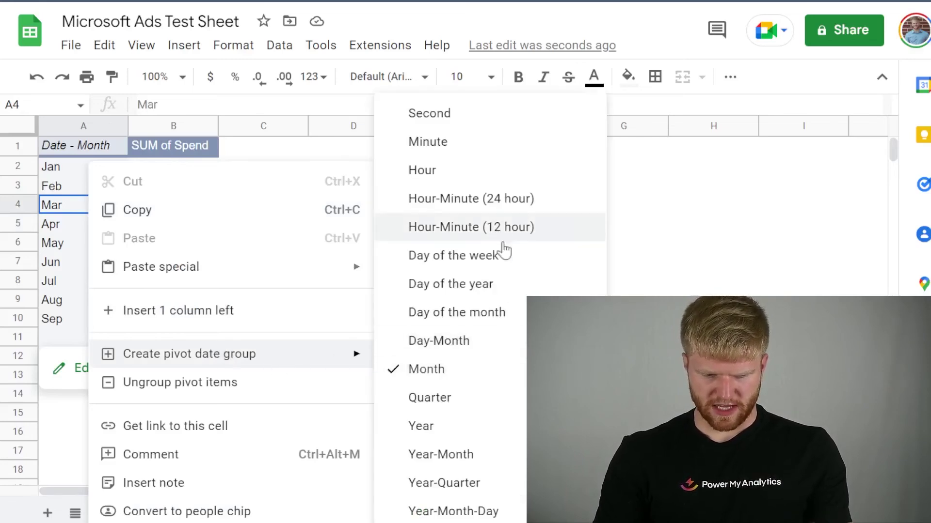
{"action": "left_click", "coordinate": [510, 405]}
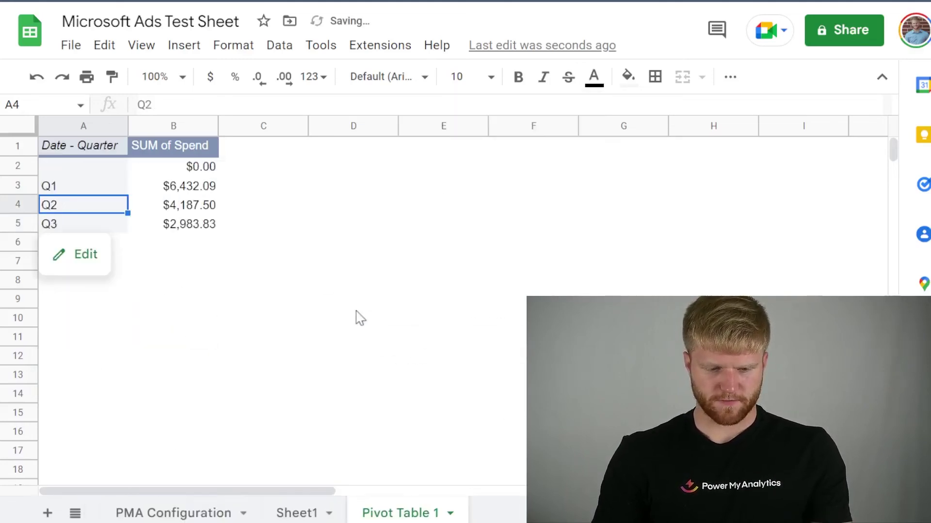
{"action": "left_click_drag", "start_coordinate": [92, 188], "coordinate": [218, 191]}
{"action": "left_click_drag", "start_coordinate": [76, 213], "coordinate": [170, 205]}
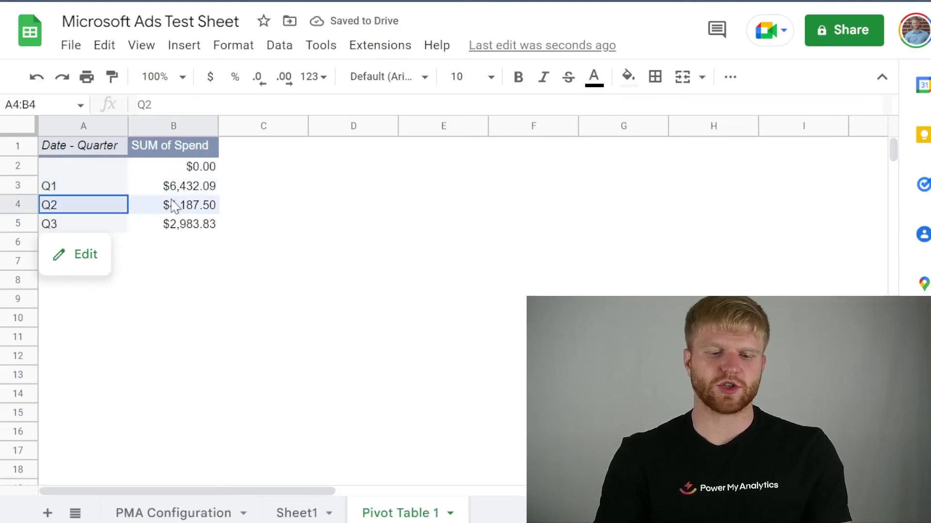
{"action": "left_click_drag", "start_coordinate": [115, 229], "coordinate": [216, 231]}
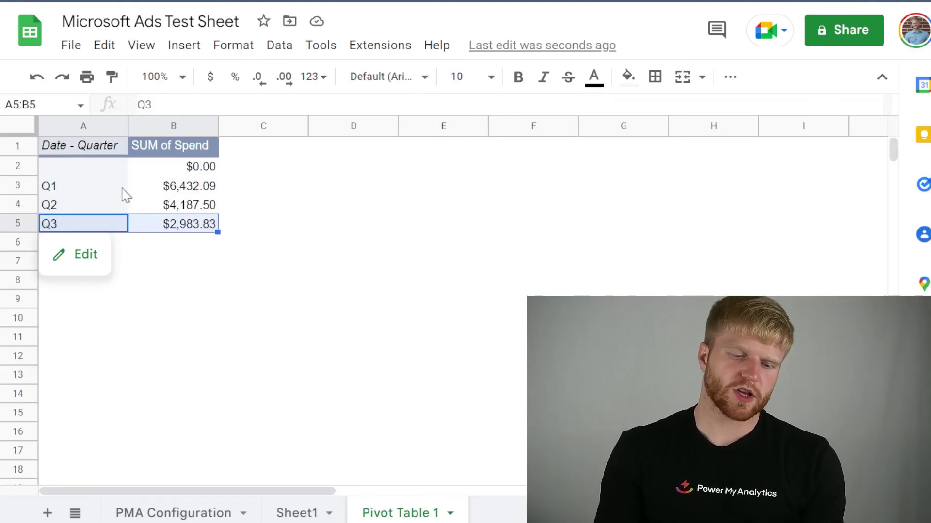
- Regroup the pivot's dates by Day of the week from the Q1 label's menu
{"action": "left_click", "coordinate": [83, 170]}
{"action": "left_click", "coordinate": [77, 186]}
{"action": "right_click", "coordinate": [87, 194]}
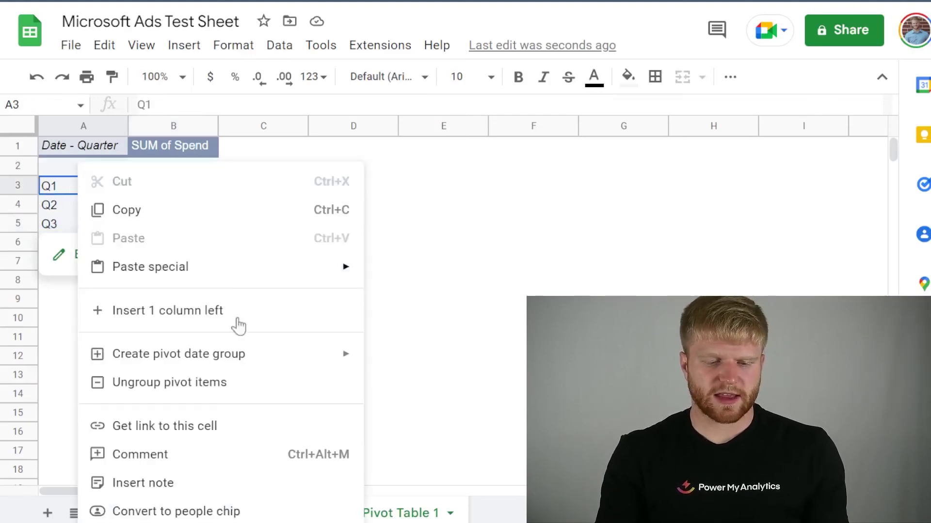
{"action": "mouse_move", "coordinate": [326, 358]}
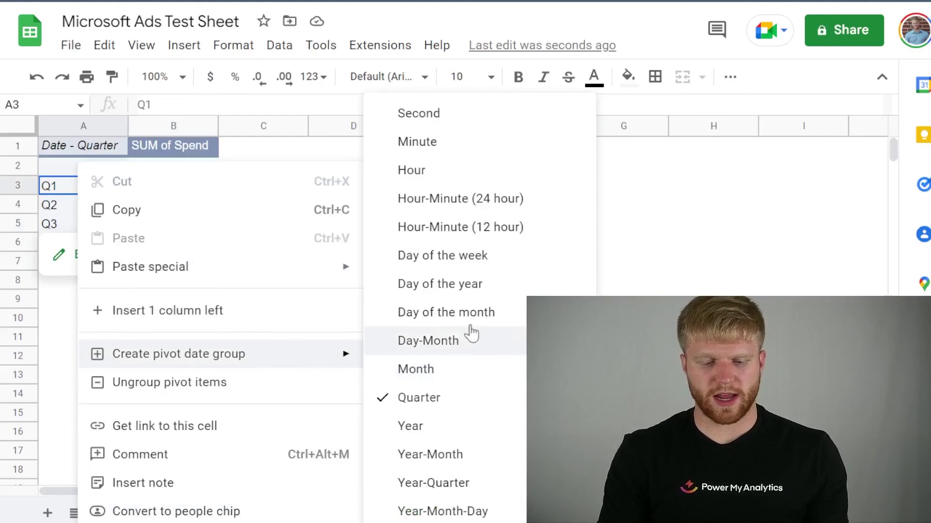
{"action": "left_click", "coordinate": [504, 261]}
{"action": "left_click", "coordinate": [316, 230]}
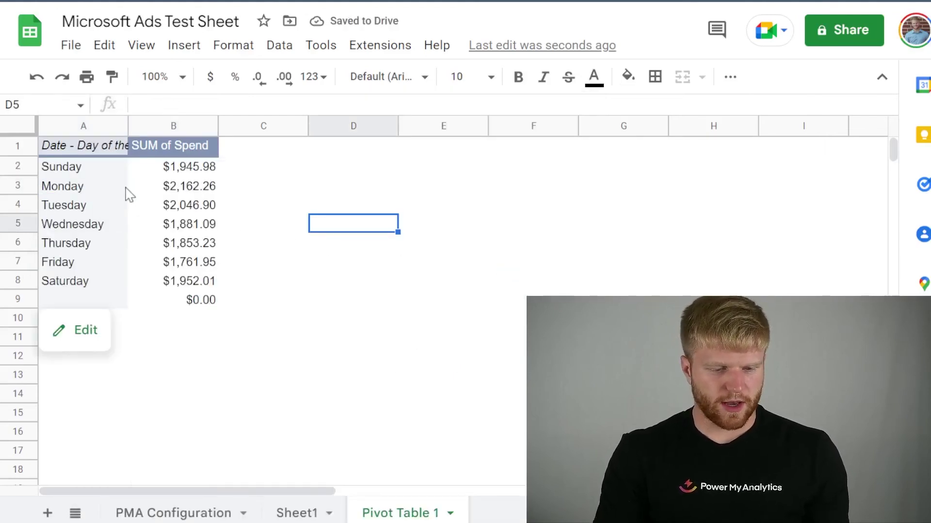
- Check the Monday spend row, then close the Wednesday label's date grouping options unchanged
{"action": "left_click_drag", "start_coordinate": [113, 186], "coordinate": [212, 193]}
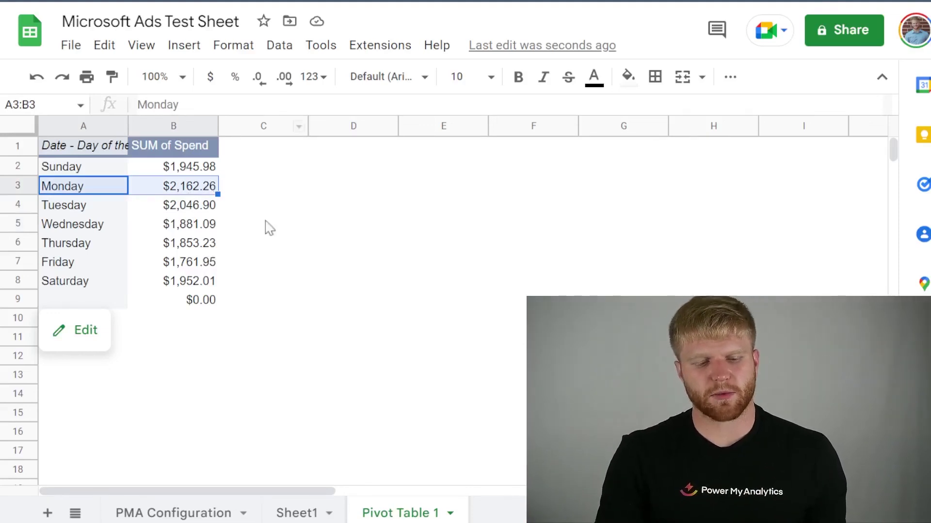
{"action": "right_click", "coordinate": [75, 229]}
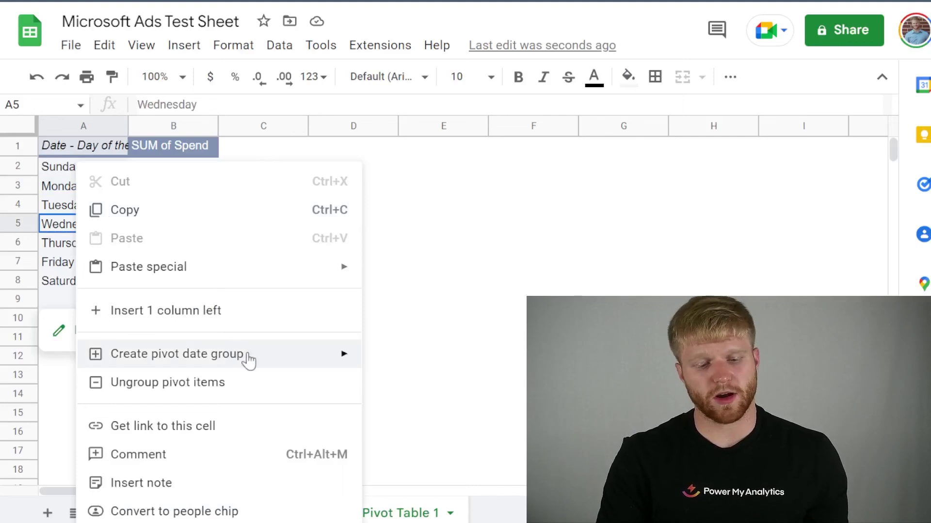
{"action": "mouse_move", "coordinate": [272, 359]}
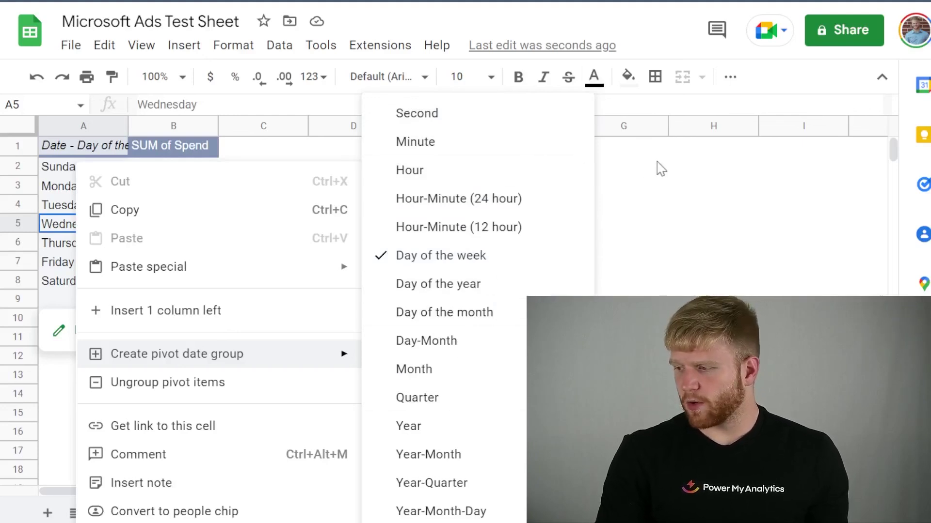
{"action": "left_click", "coordinate": [661, 190]}
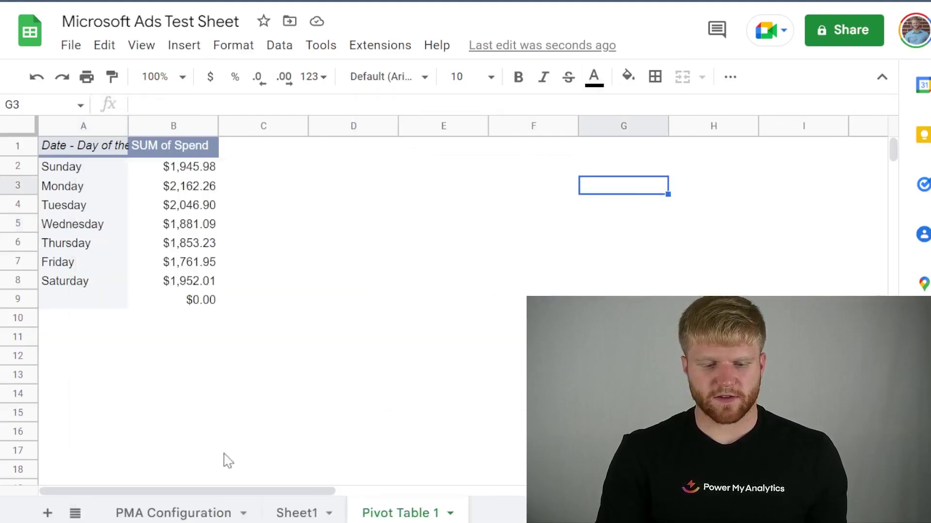
- Show Sheet1's raw daily Date, Campaign Name and Spend rows
{"action": "left_click", "coordinate": [284, 513]}
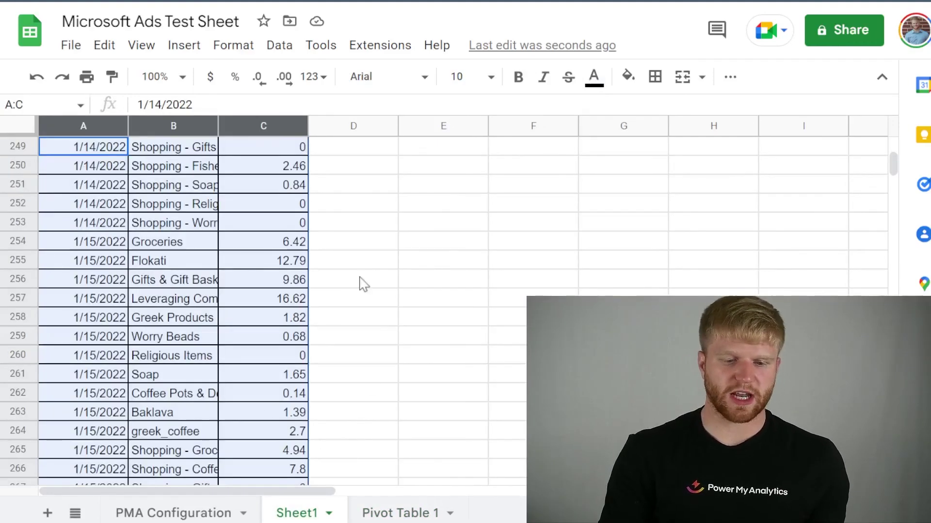
{"action": "left_click", "coordinate": [439, 245]}
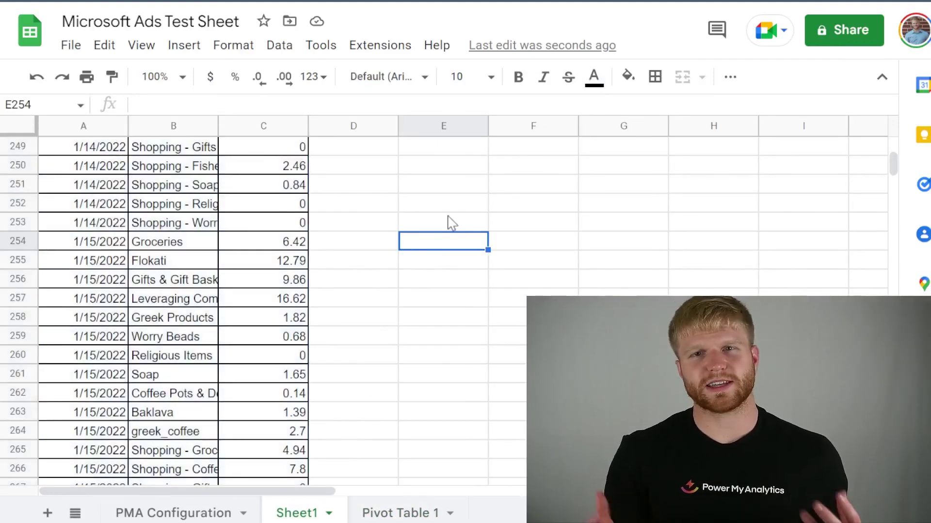